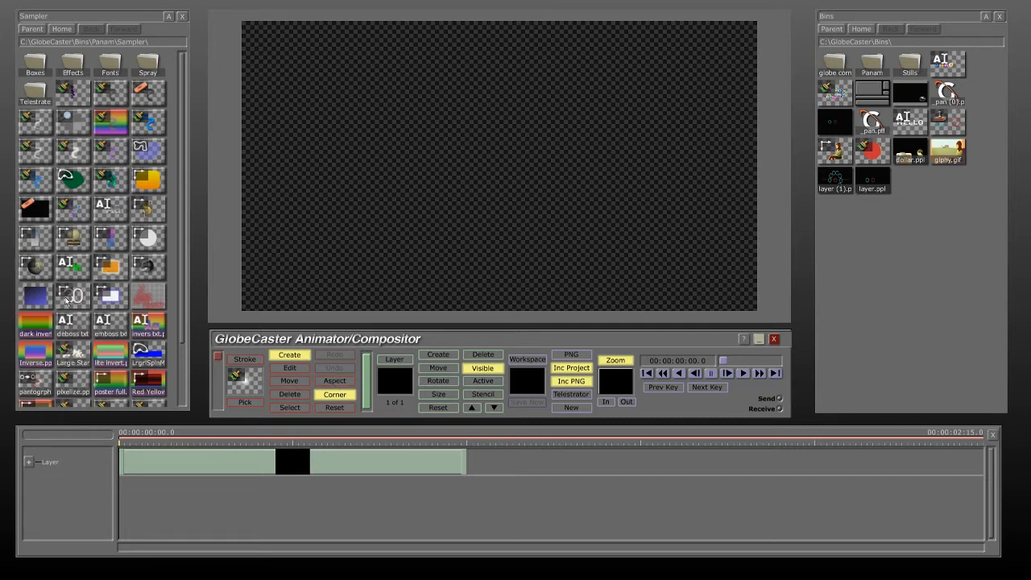
Draw a blue gradient bar across the lower part of the canvas and place the gold dollar sign at its right end.
click(19, 297)
drag(249, 233, 746, 300)
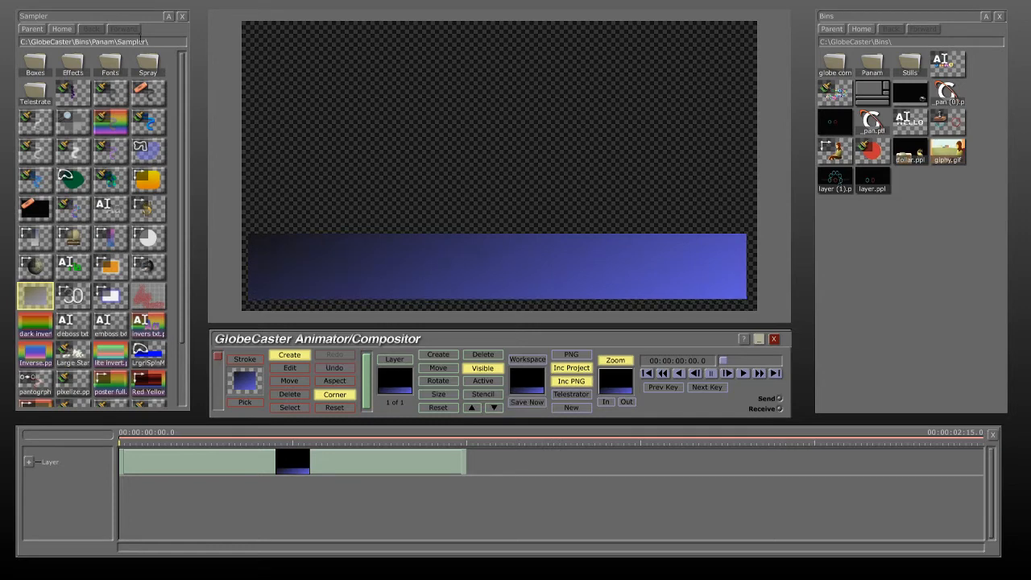
click(149, 211)
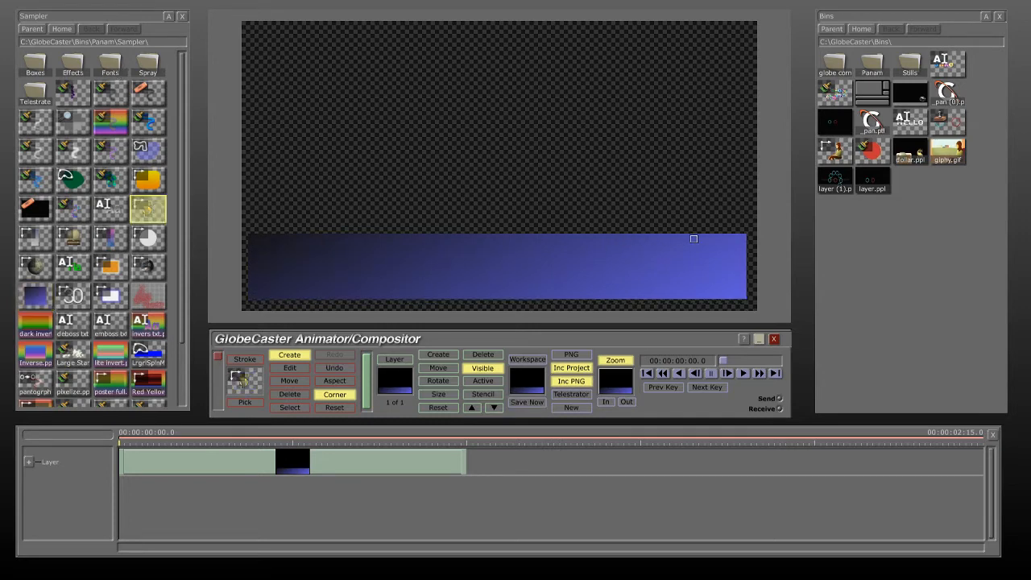
mouse_move(741, 245)
mouse_down()
mouse_move(681, 304)
mouse_move(626, 314)
mouse_up()
drag(678, 271, 714, 257)
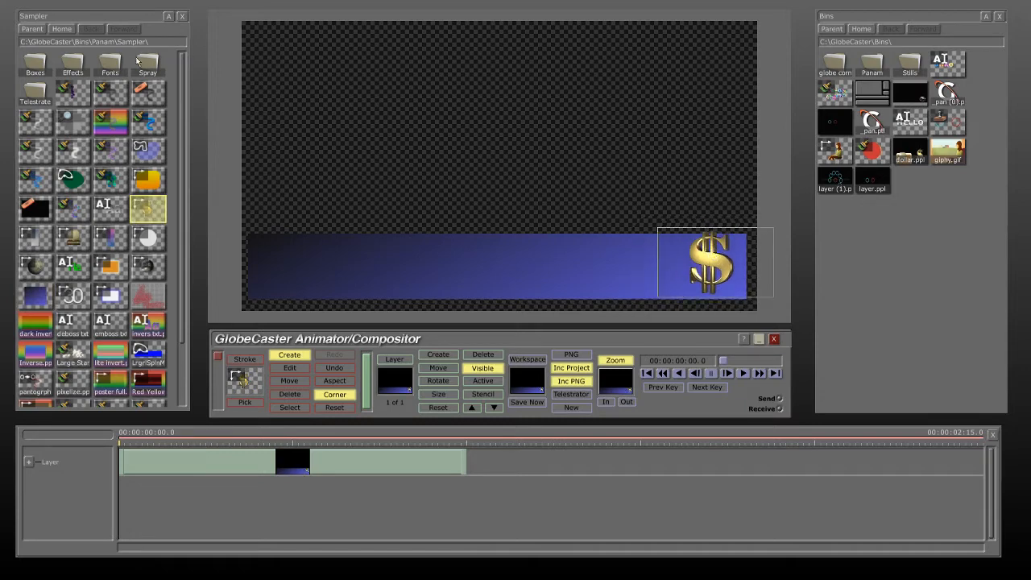
Add the text "Hello World" on the bar using the Arial.ppf font style and move it toward the bar's middle.
double_click(110, 66)
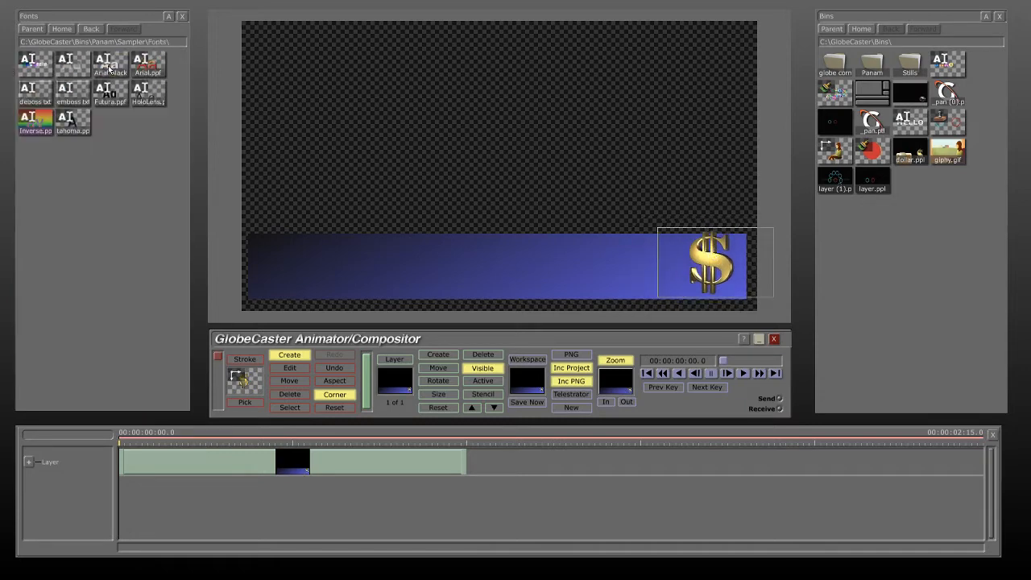
click(154, 70)
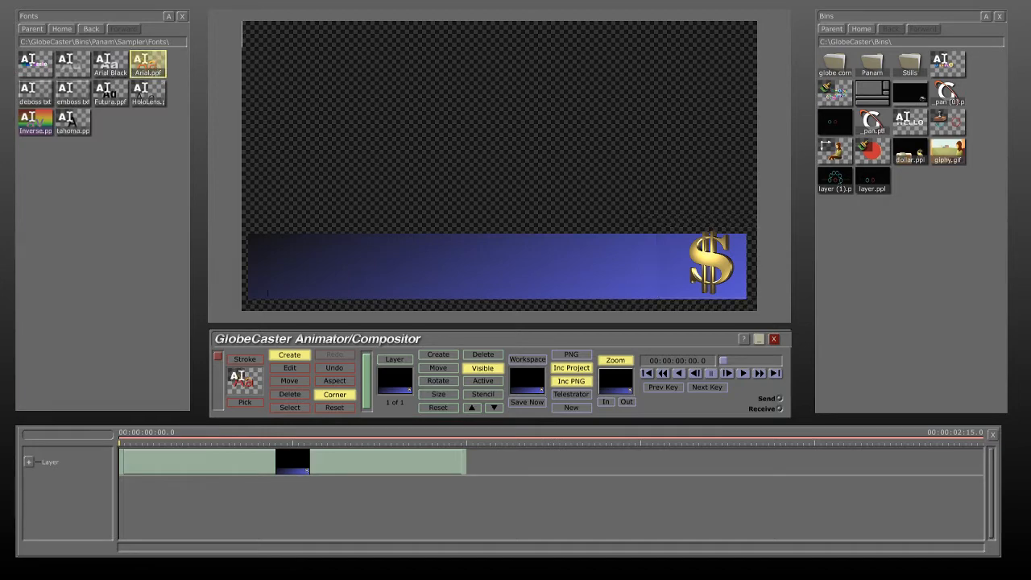
click(283, 258)
text(Hellow)
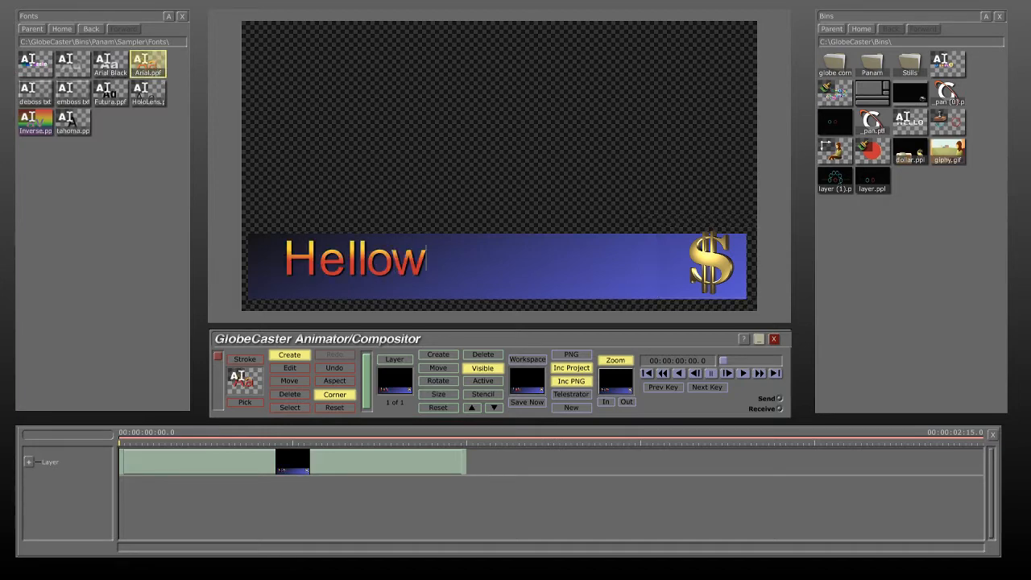
key(BackSpace)
text(Wold)
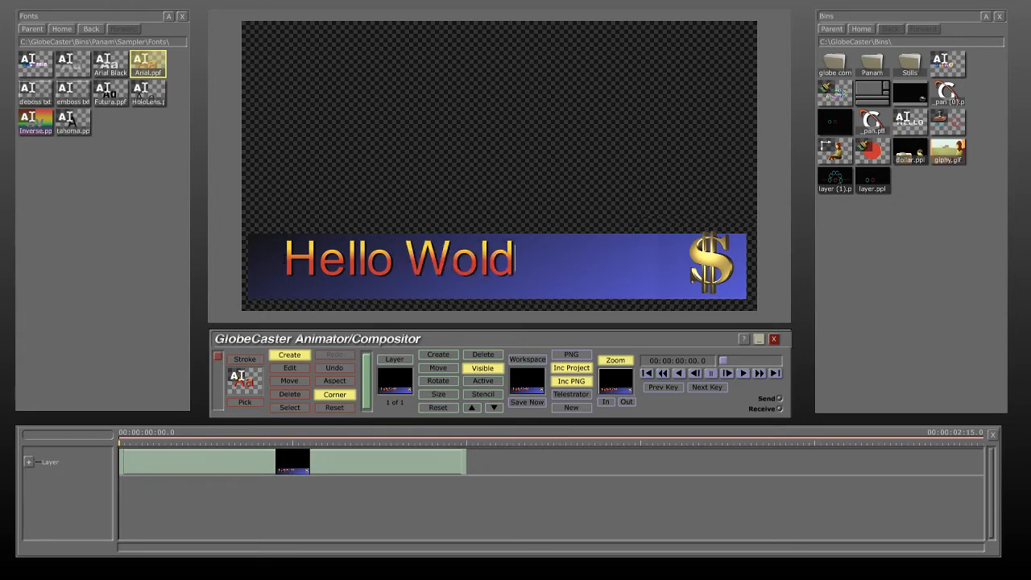
key(BackSpace)
key(BackSpace)
text(rld)
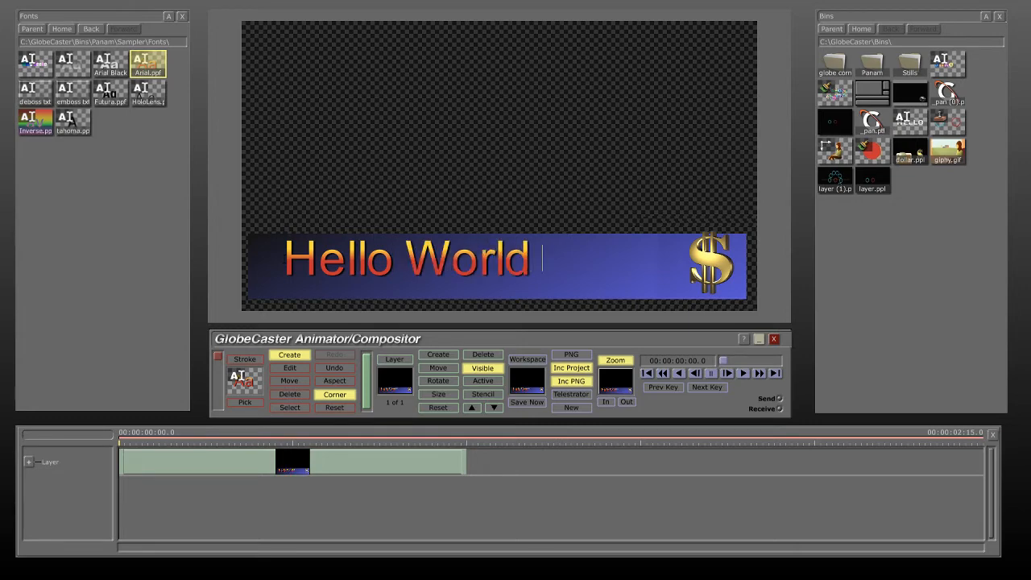
key(Left)
key(Left)
drag(435, 288, 483, 296)
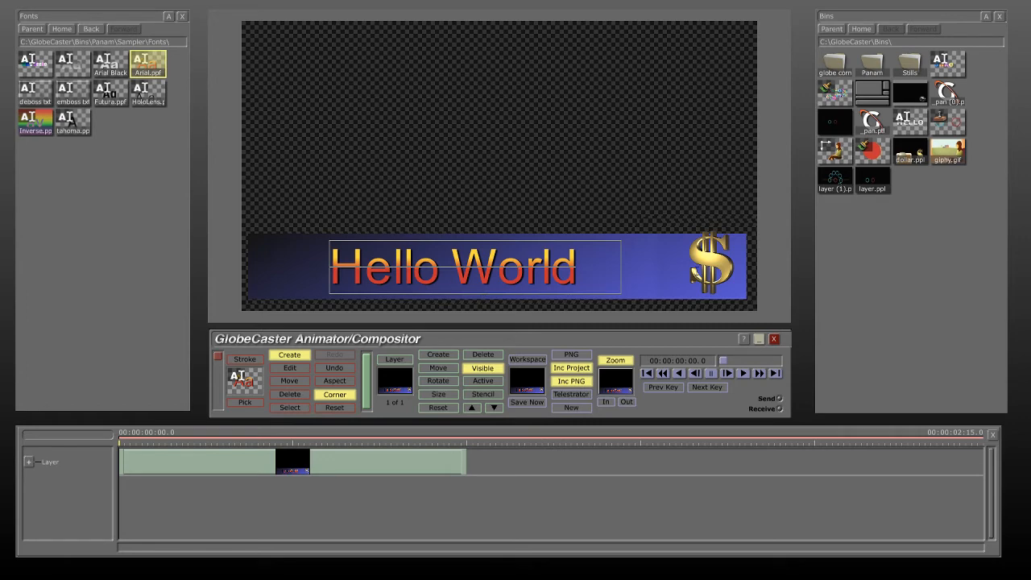
Examine the dollar sign's stroke and texture properties, including Alpha, Fade and Focus.
right_click(710, 257)
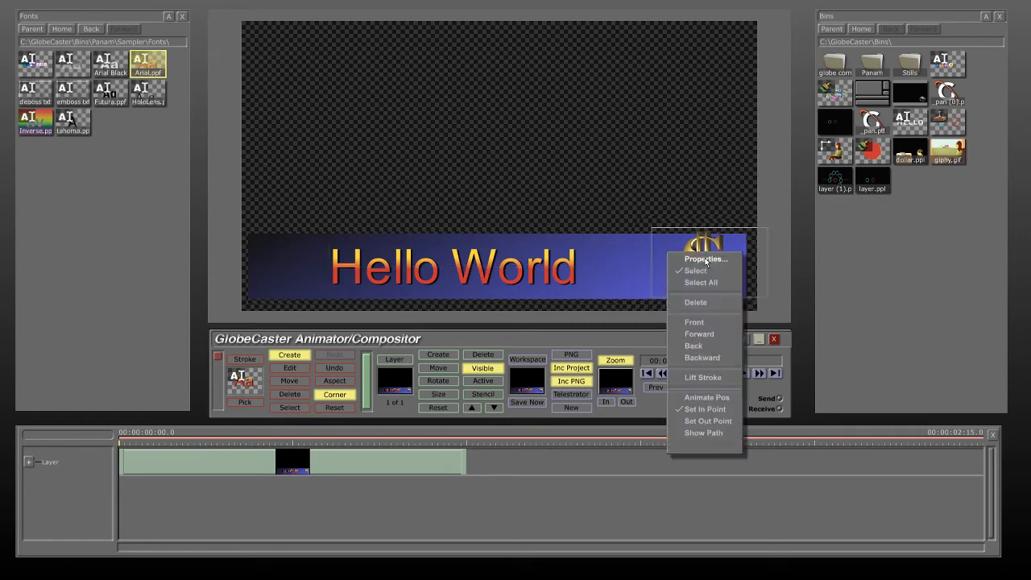
click(705, 260)
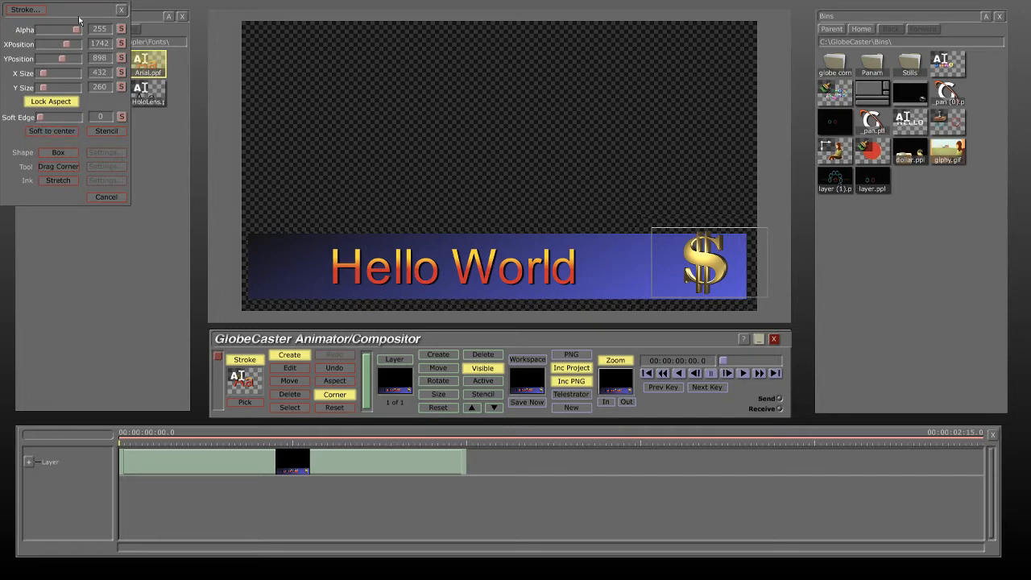
mouse_move(76, 33)
mouse_down()
mouse_move(64, 34)
mouse_move(94, 35)
mouse_up()
click(32, 10)
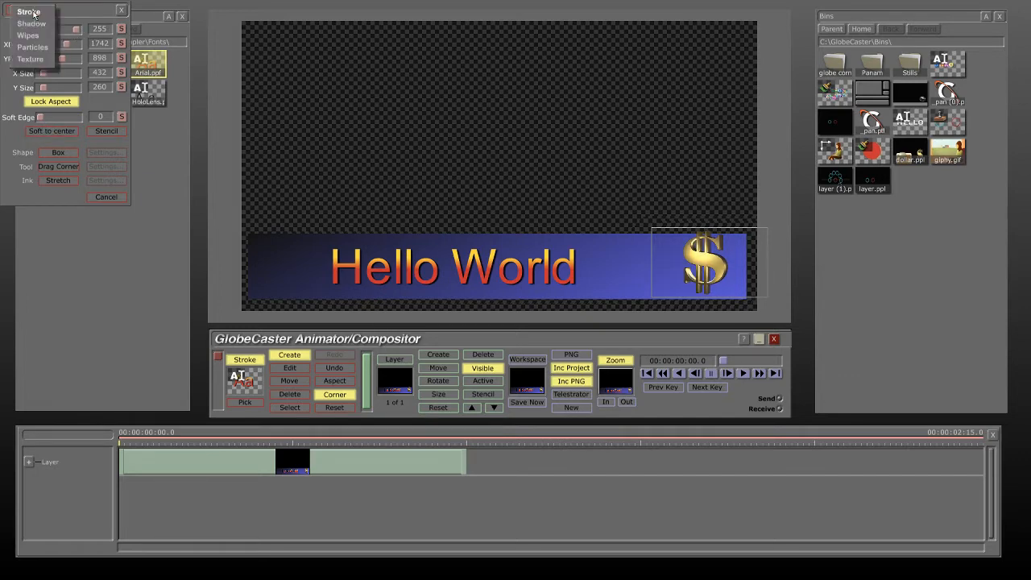
click(36, 59)
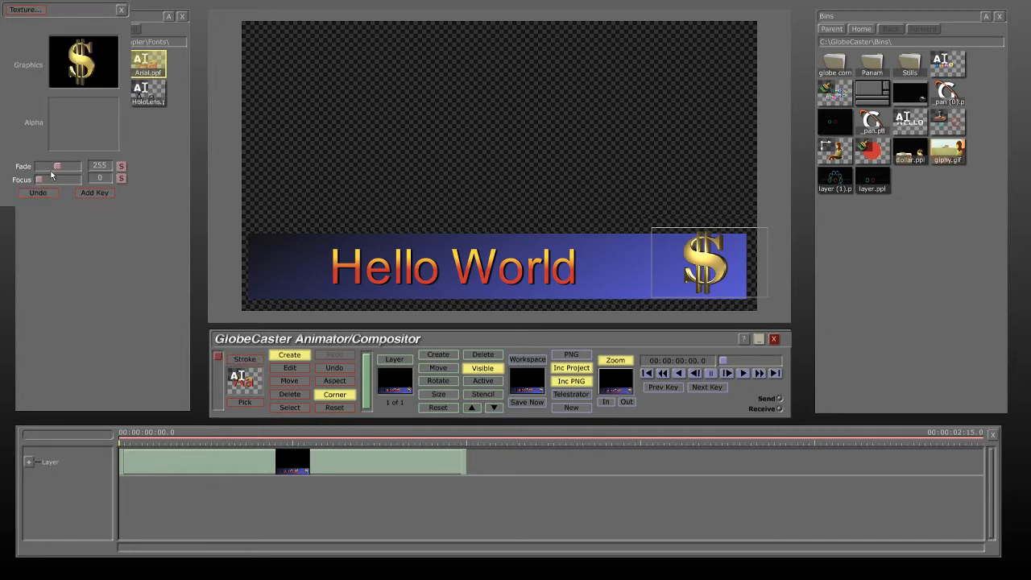
drag(55, 170, 80, 172)
click(121, 10)
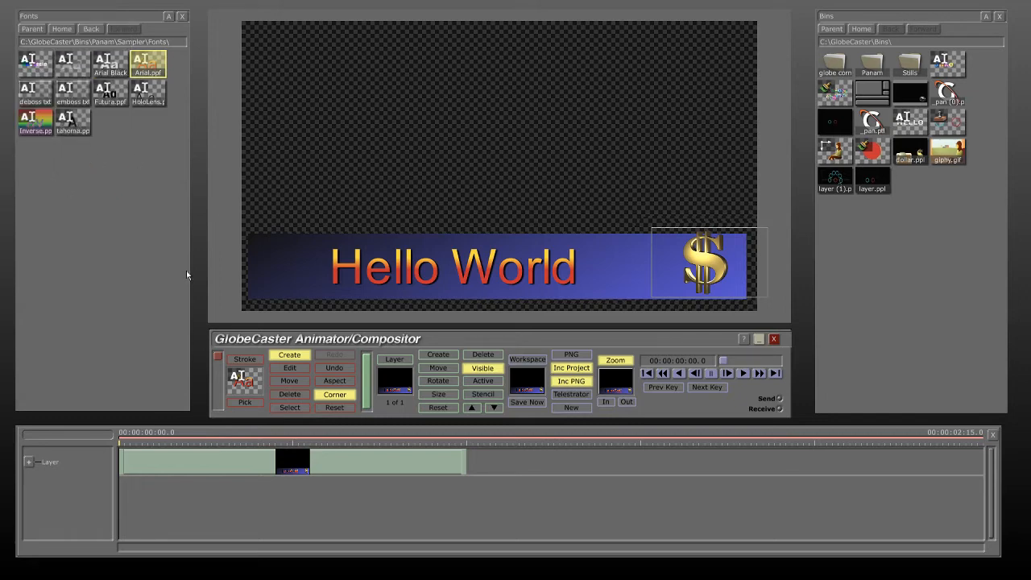
Turn on animation for the layer's Y move value and expand its Position Y track in the timeline.
click(182, 16)
click(388, 364)
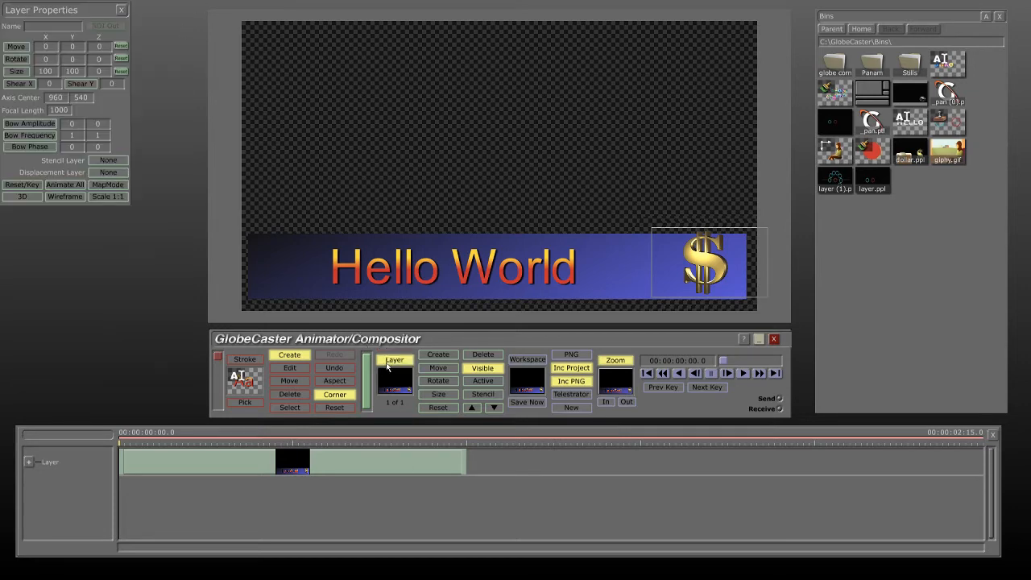
drag(91, 14, 157, 77)
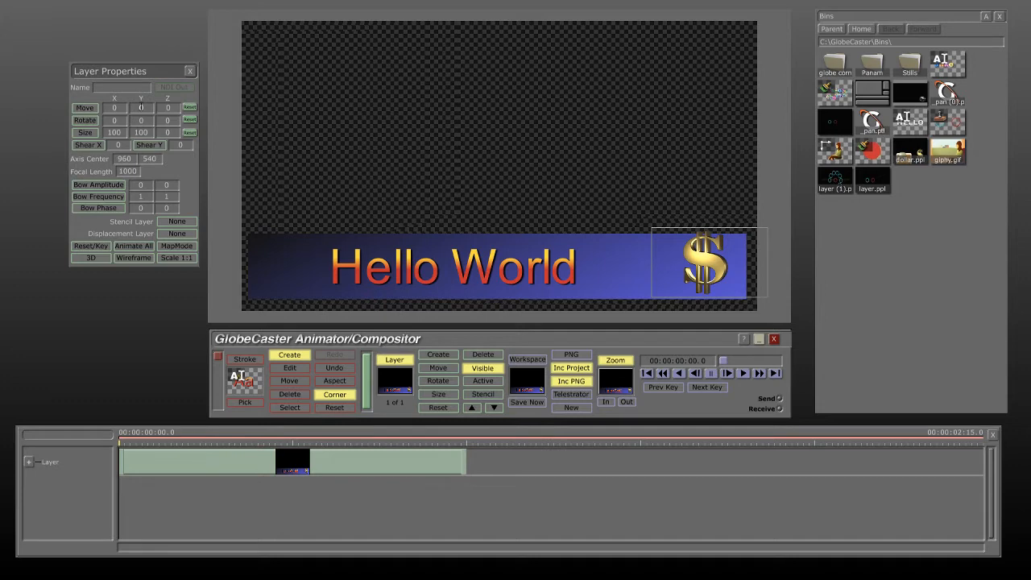
right_click(141, 107)
click(140, 108)
click(29, 462)
click(42, 492)
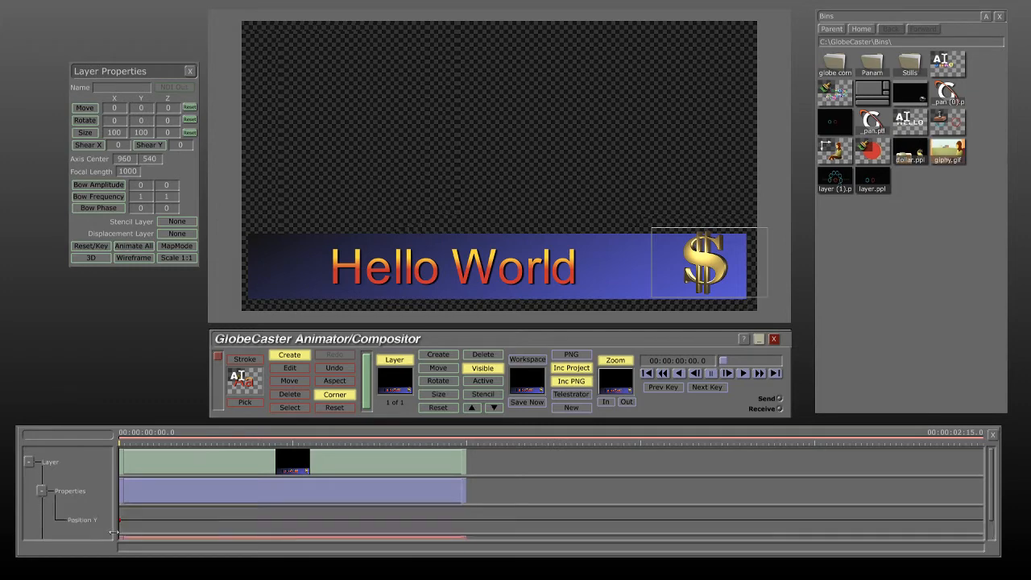
scroll(91, 517, down, 1)
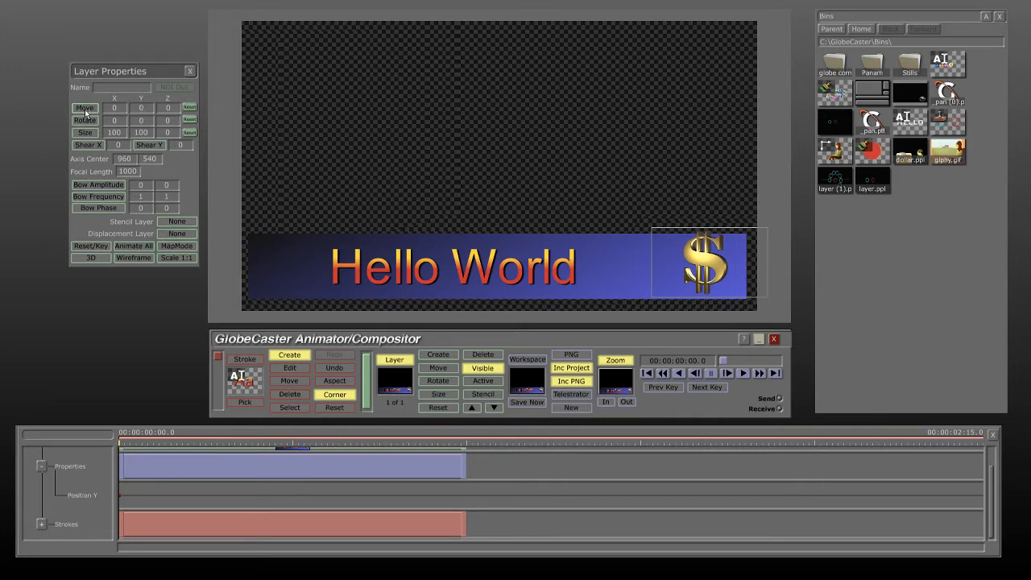
Move the layer straight down out of the frame at the first frame, with X at 0 and Y at about 316.
click(446, 372)
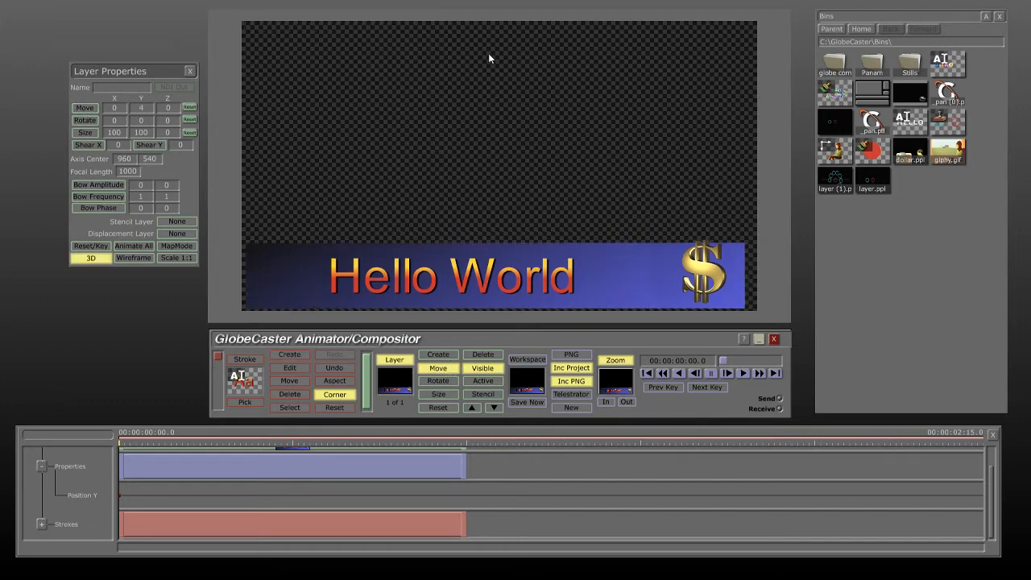
drag(488, 53, 493, 122)
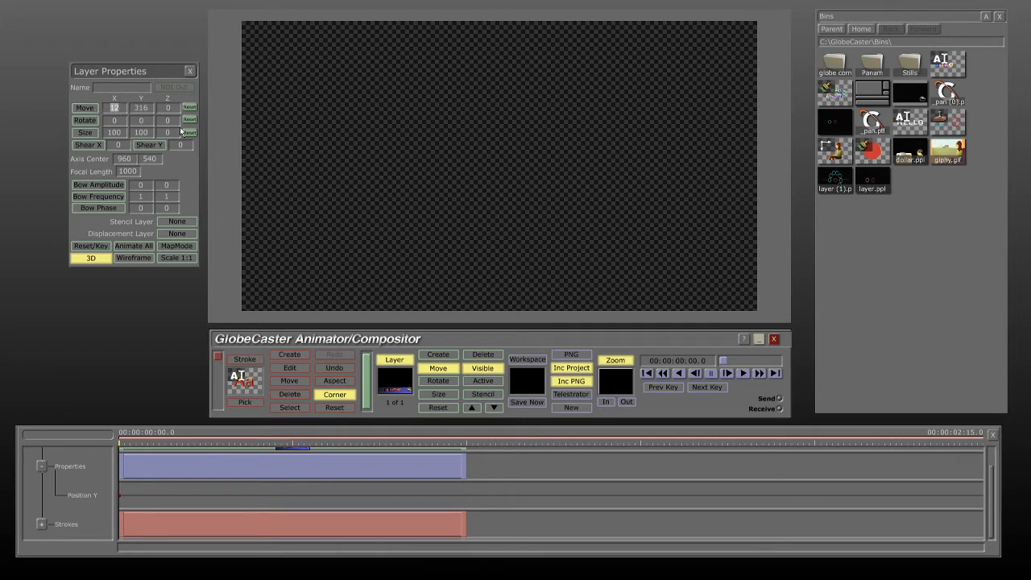
text(0)
Set the layer's Y position to 0 at 00:00:00:15.0 to key the slide-in's end.
drag(723, 360, 746, 360)
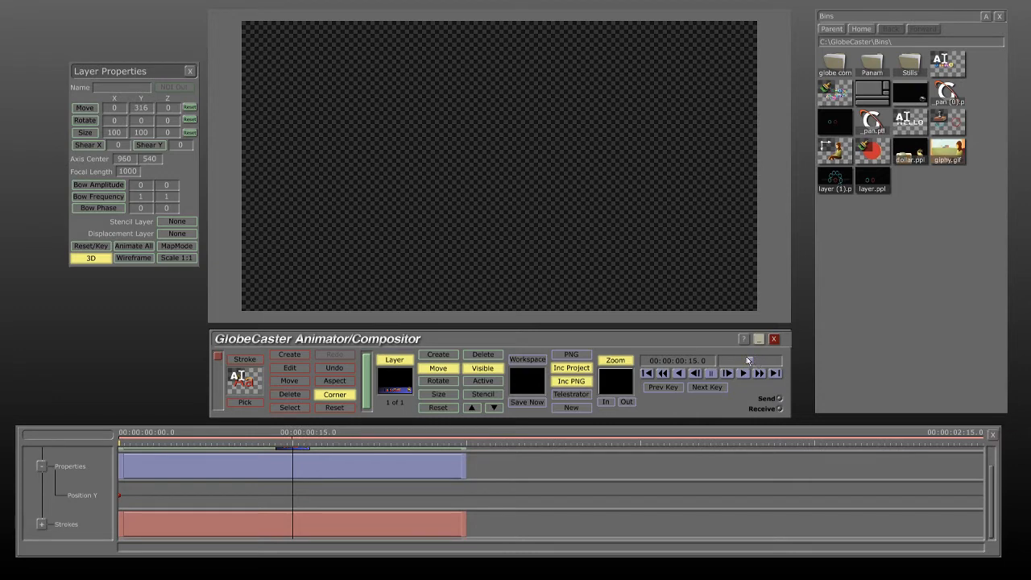
drag(146, 107, 123, 104)
click(141, 107)
text(0)
key(Return)
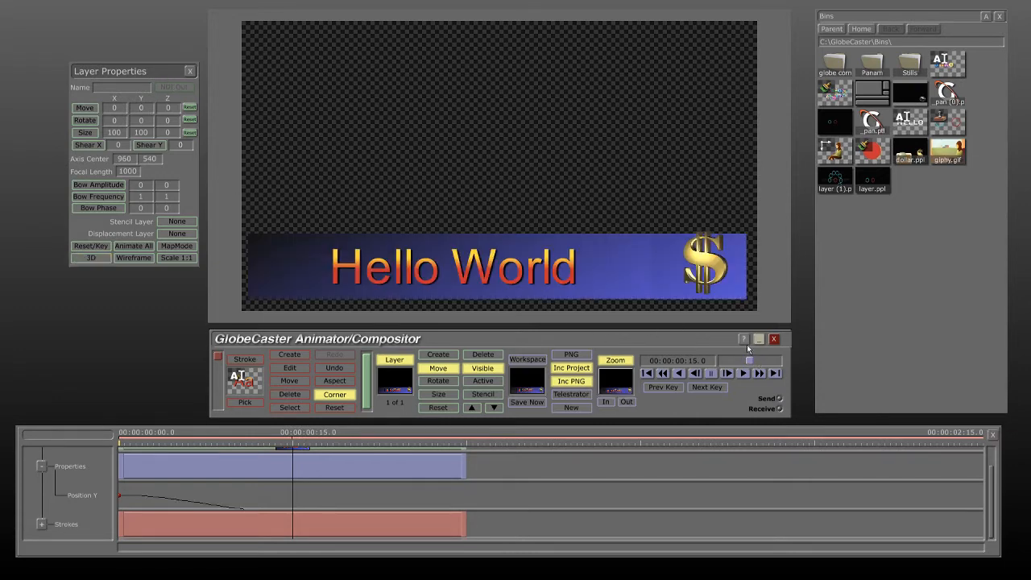
Preview the slide-in around 00:00:00:15.0 and redisplay the layer's Position Y curve.
drag(750, 364, 751, 340)
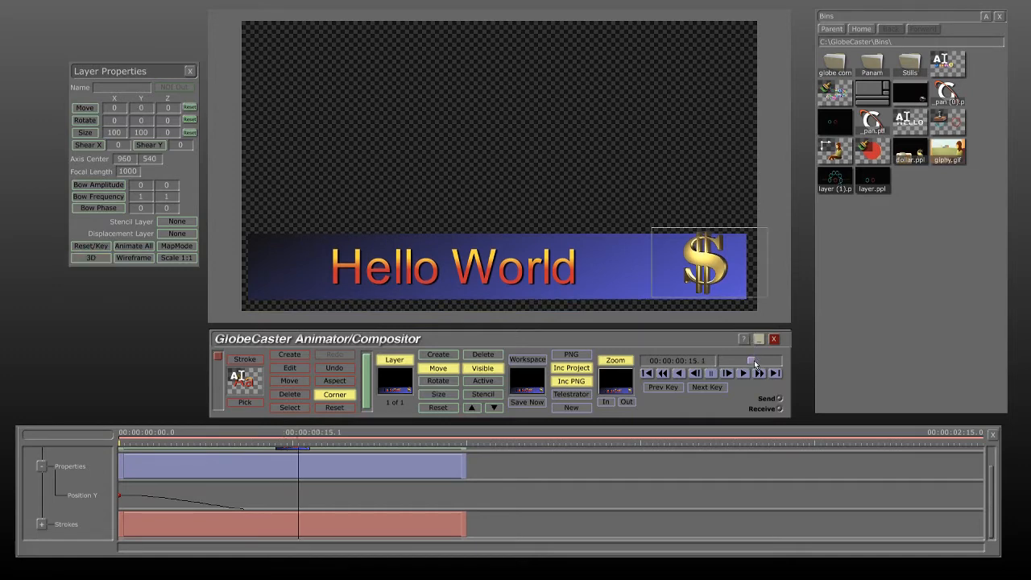
mouse_move(750, 364)
mouse_down()
mouse_move(767, 359)
mouse_move(743, 351)
mouse_up()
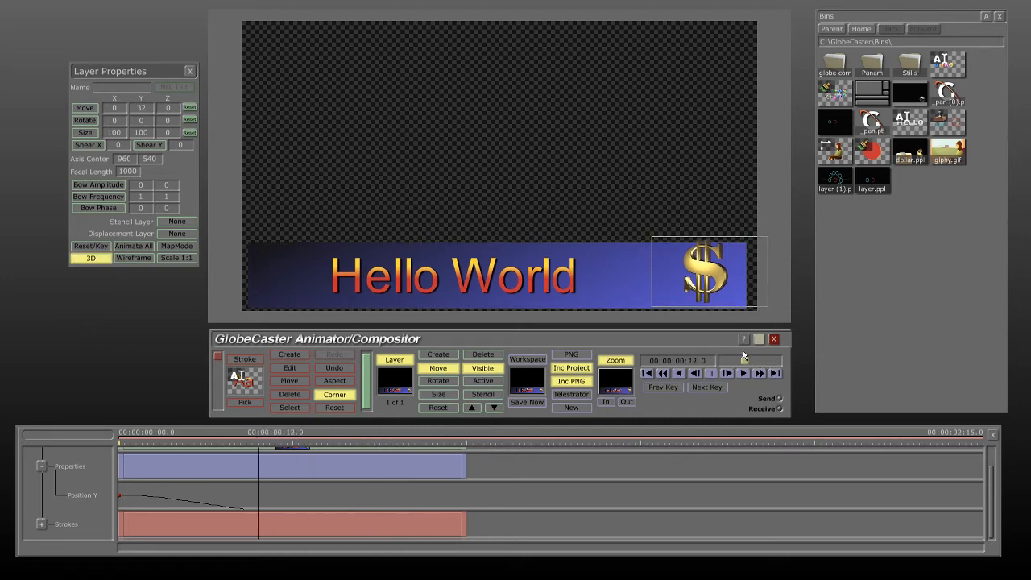
click(40, 467)
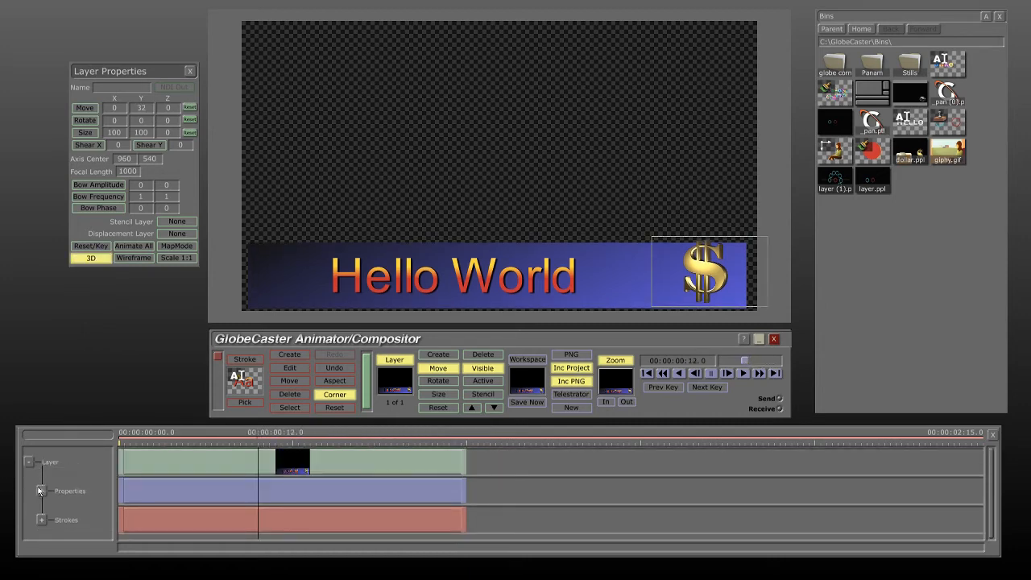
click(41, 490)
Add a Position Y keyframe at 00:00:00:15.1 to start the hold.
drag(268, 510, 296, 510)
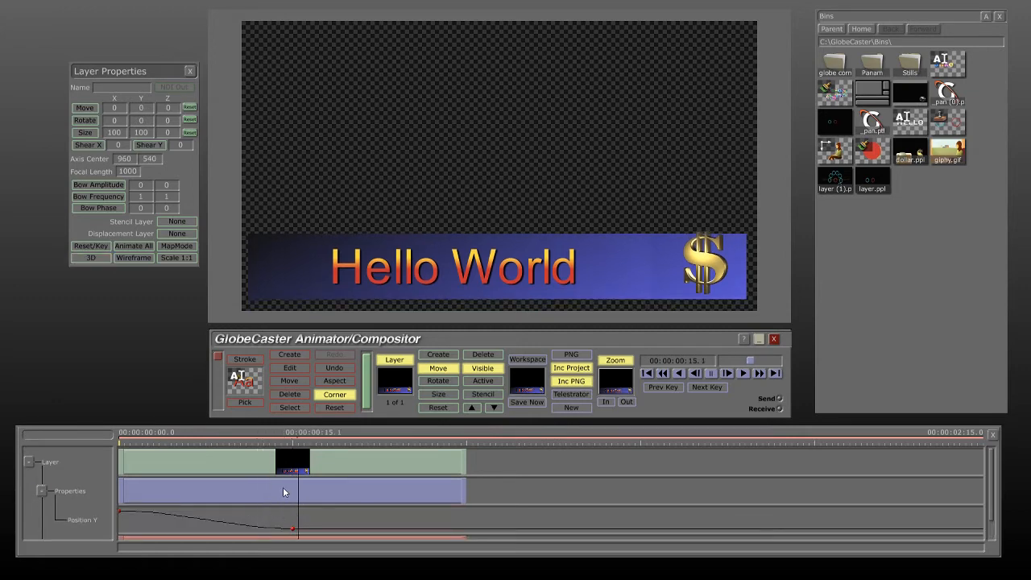
right_click(141, 108)
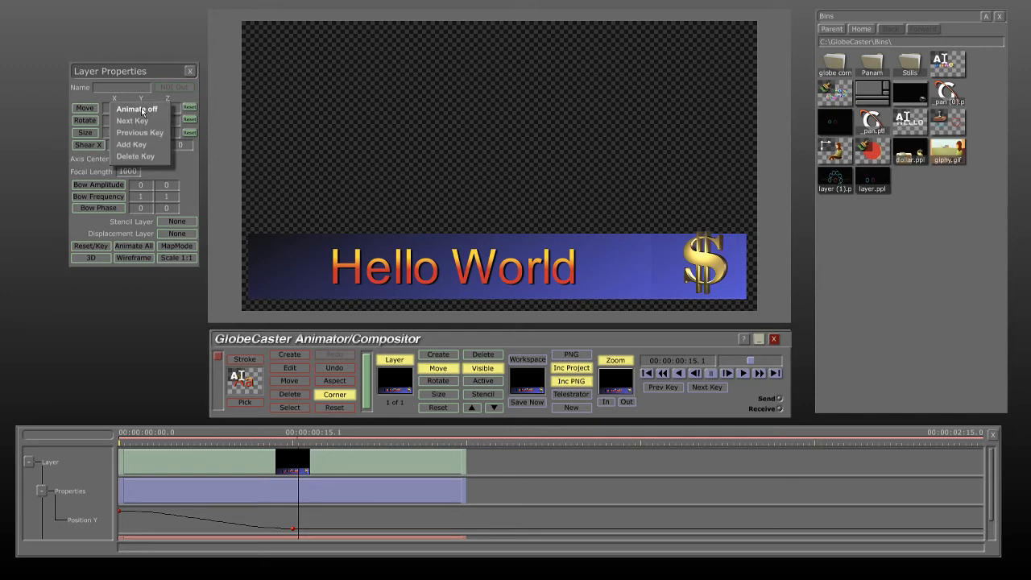
click(132, 144)
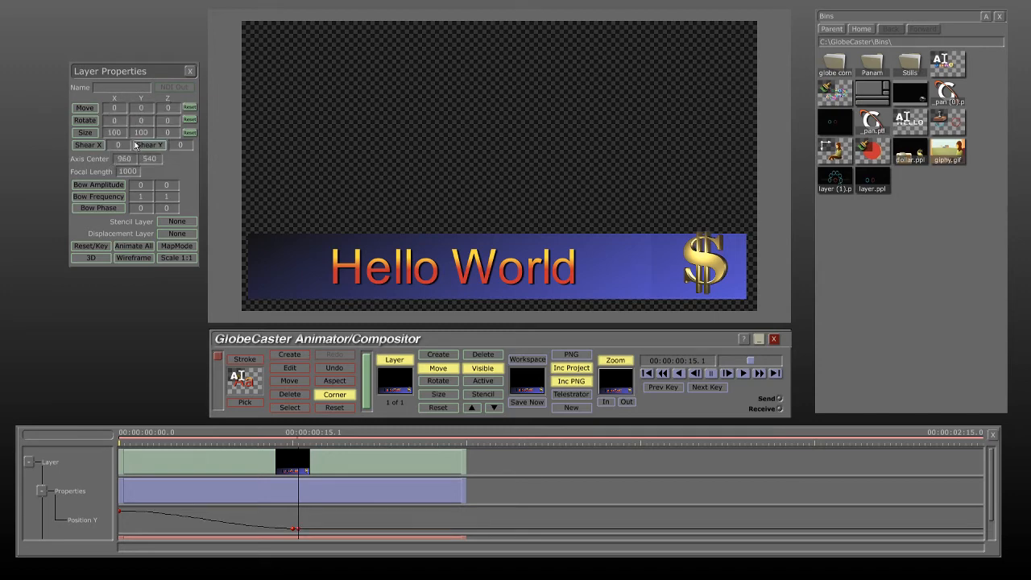
right_click(297, 527)
click(283, 485)
Add a Position Y keyframe at 00:00:00:25.1 to end the hold.
mouse_move(398, 439)
mouse_down()
mouse_move(428, 444)
mouse_move(416, 441)
mouse_up()
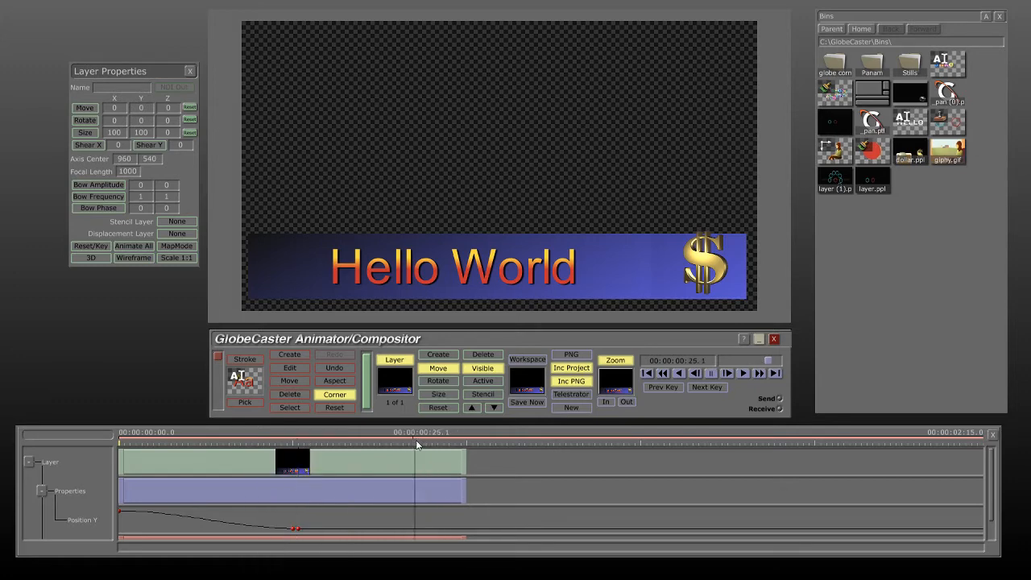
right_click(416, 530)
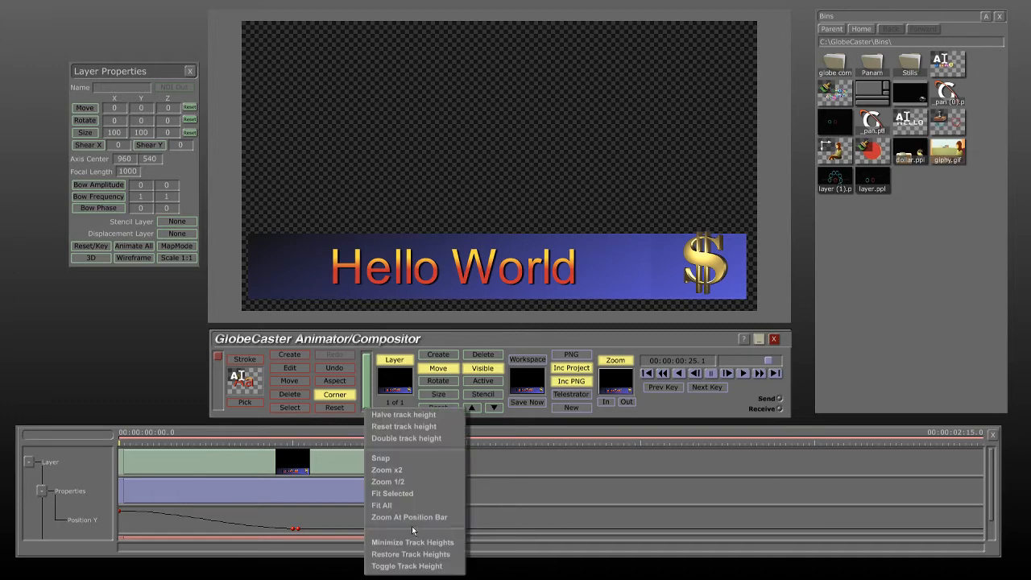
click(300, 481)
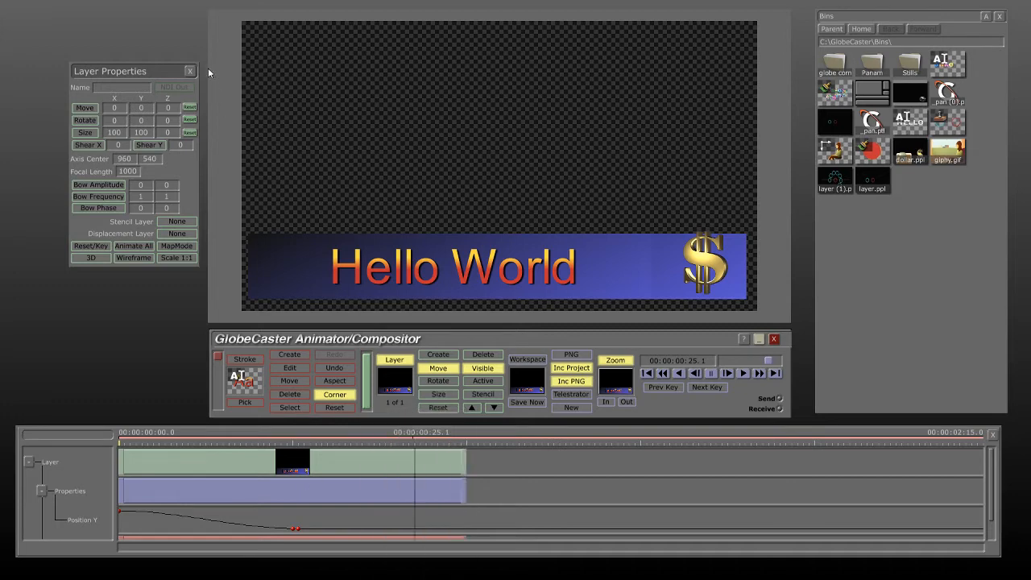
right_click(137, 112)
click(136, 148)
right_click(415, 531)
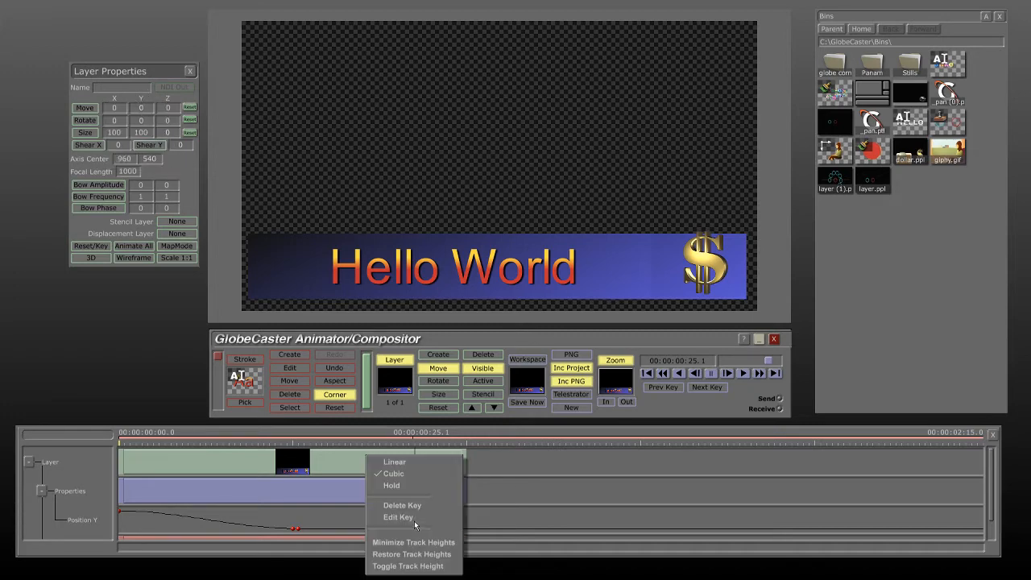
click(427, 438)
Set the layer's Y position to 312 at 00:00:00:29.1 so the graphic slides back out of the frame.
drag(427, 438, 461, 435)
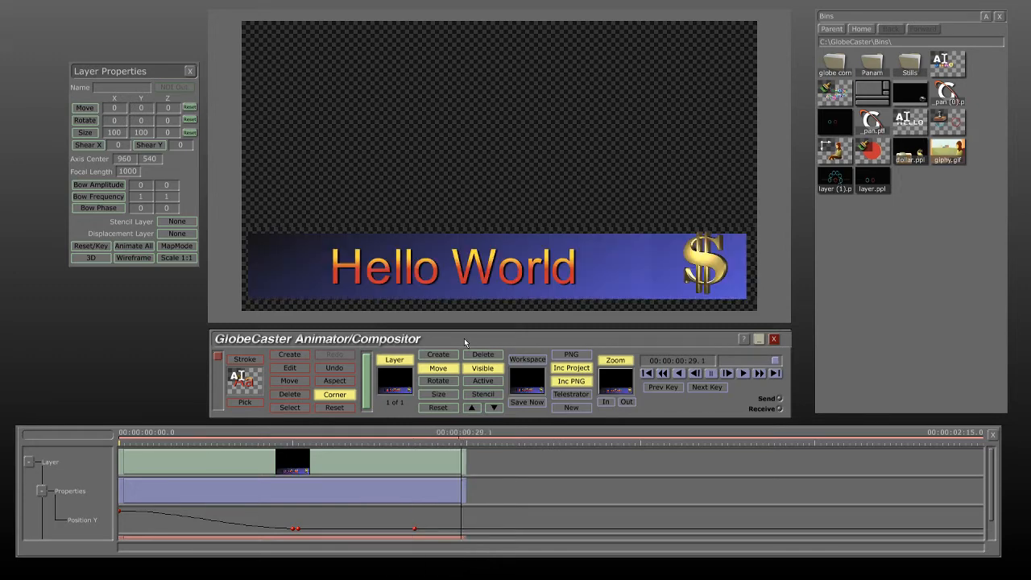
click(141, 108)
text(31)
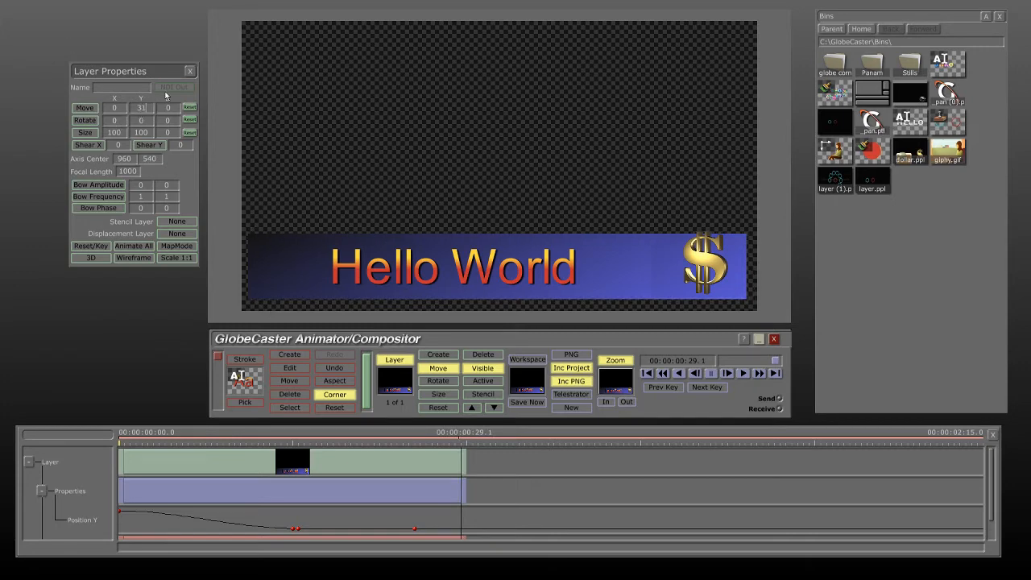
text(2)
key(Return)
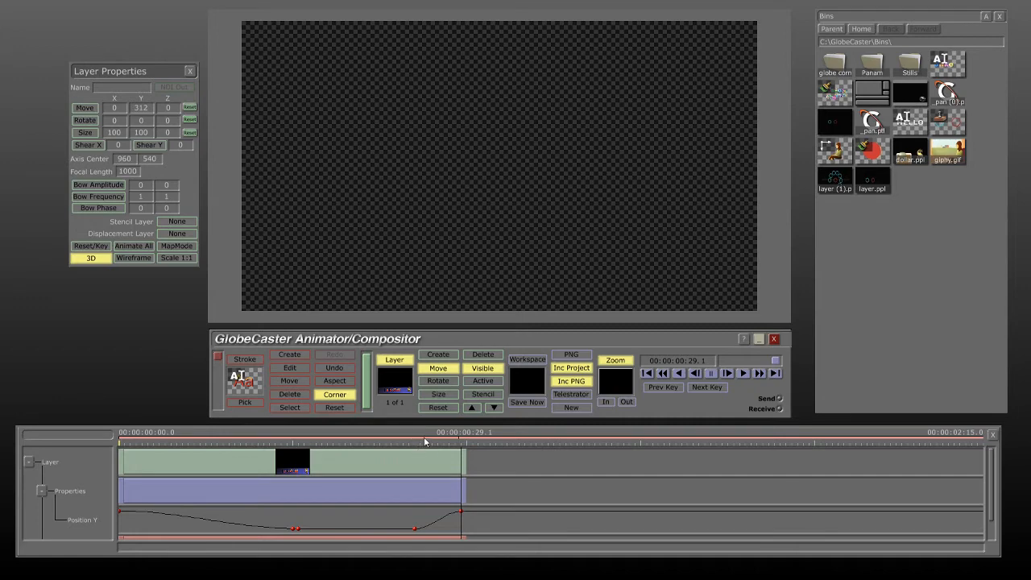
Scrub back through the slide-out to 00:00:00:15.0 and turn off the layer's Position Y animation there.
drag(420, 442, 398, 479)
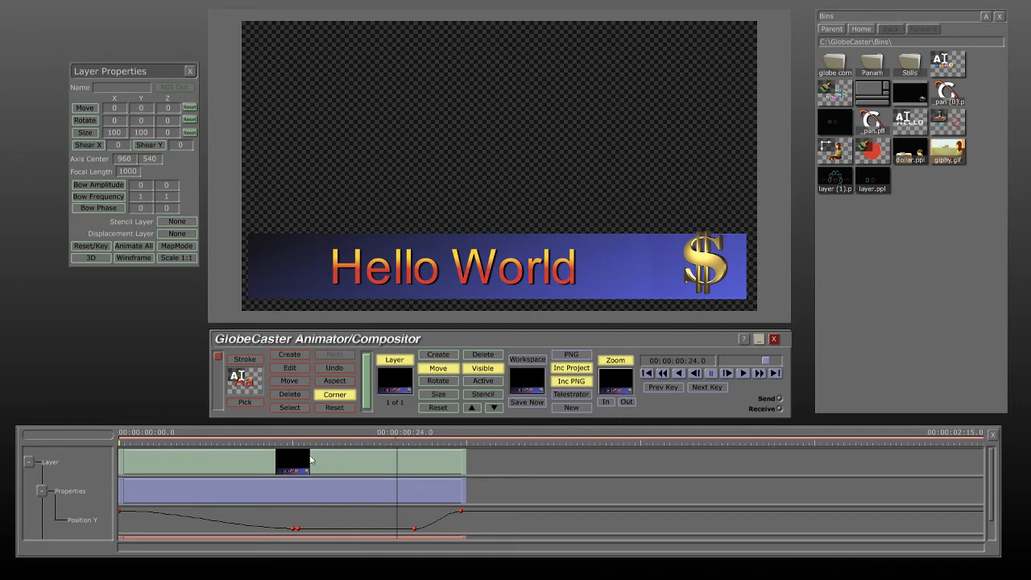
drag(313, 444, 294, 408)
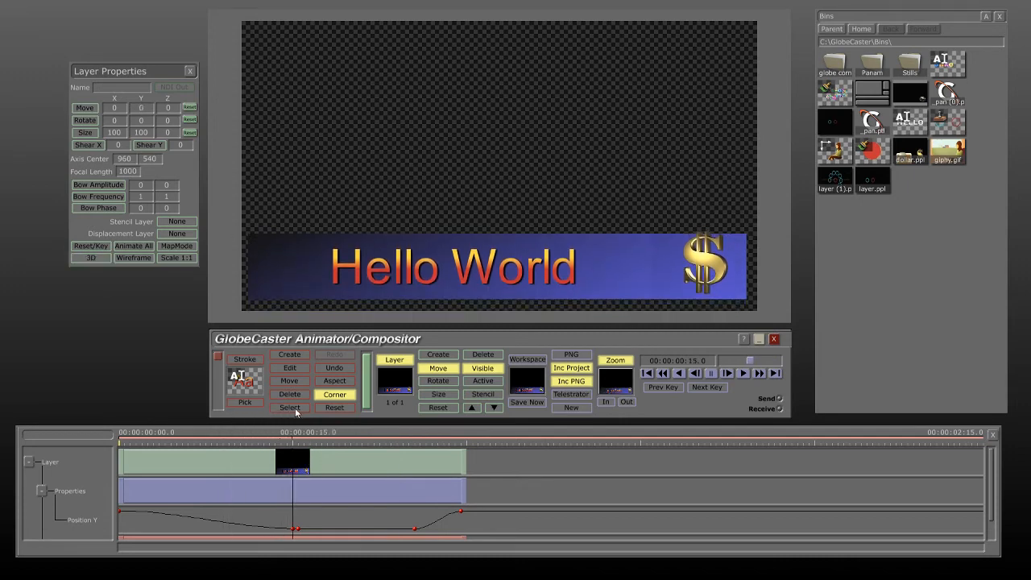
right_click(138, 111)
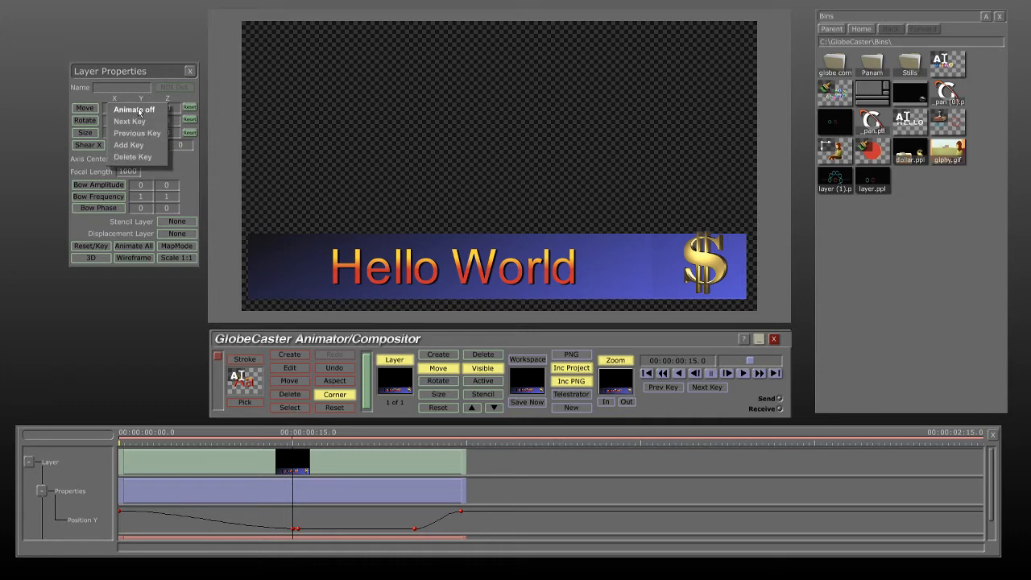
click(139, 111)
drag(235, 445, 96, 420)
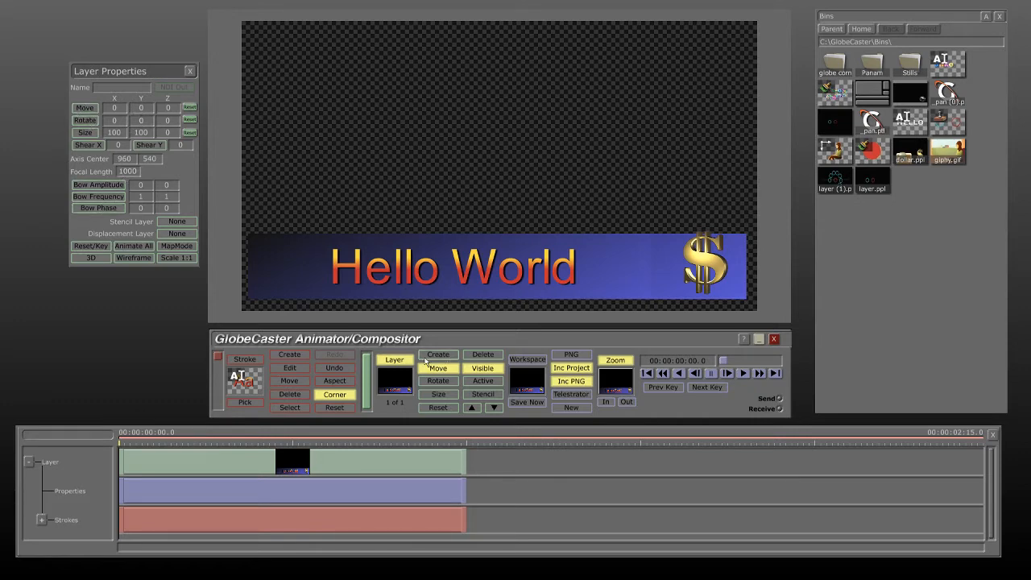
Try rotating the layer to about -72 in X and -40 in Y, and reset its rotation.
click(85, 120)
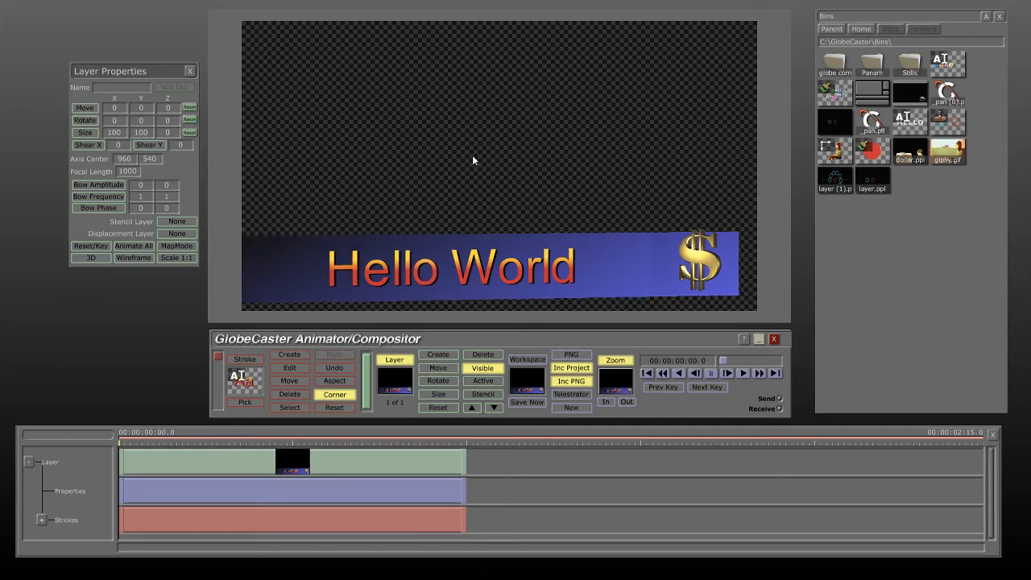
mouse_move(472, 155)
mouse_down()
mouse_move(492, 138)
mouse_move(475, 148)
mouse_move(472, 164)
mouse_move(486, 160)
mouse_move(483, 139)
mouse_move(476, 157)
mouse_up()
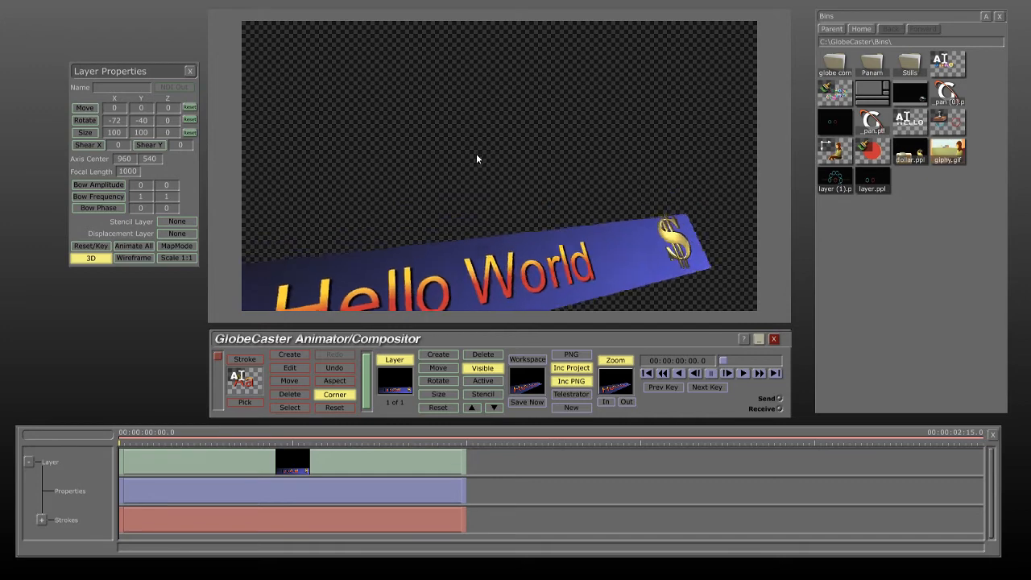
click(190, 120)
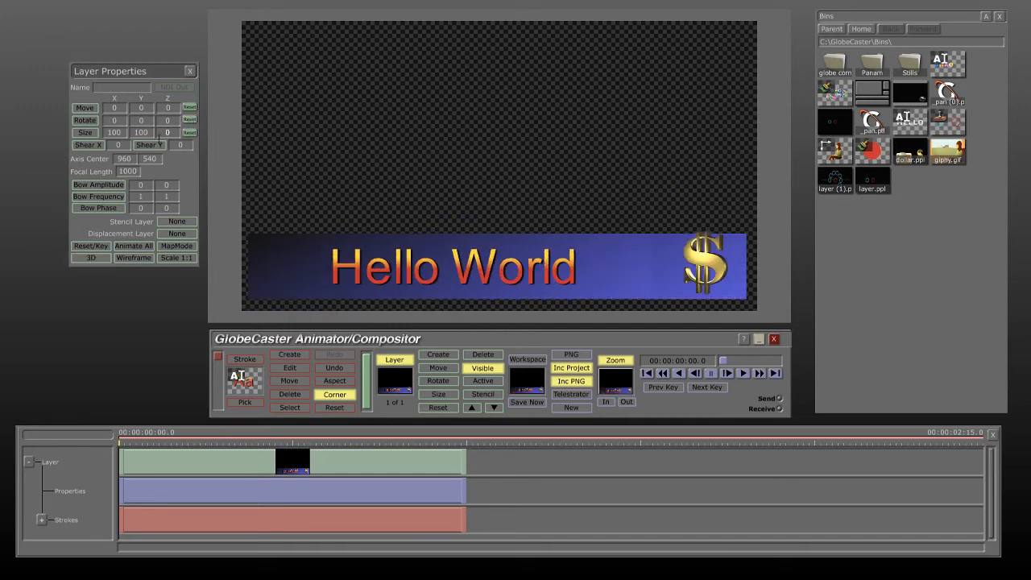
Try shearing the layer horizontally and return Shear X to 0.
click(89, 145)
drag(303, 173, 484, 165)
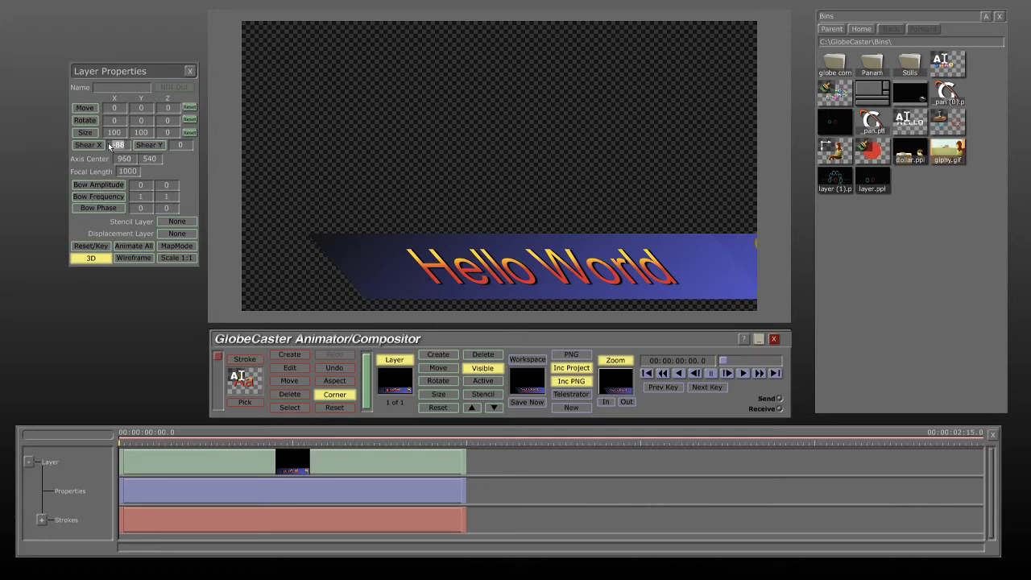
text(0)
key(Return)
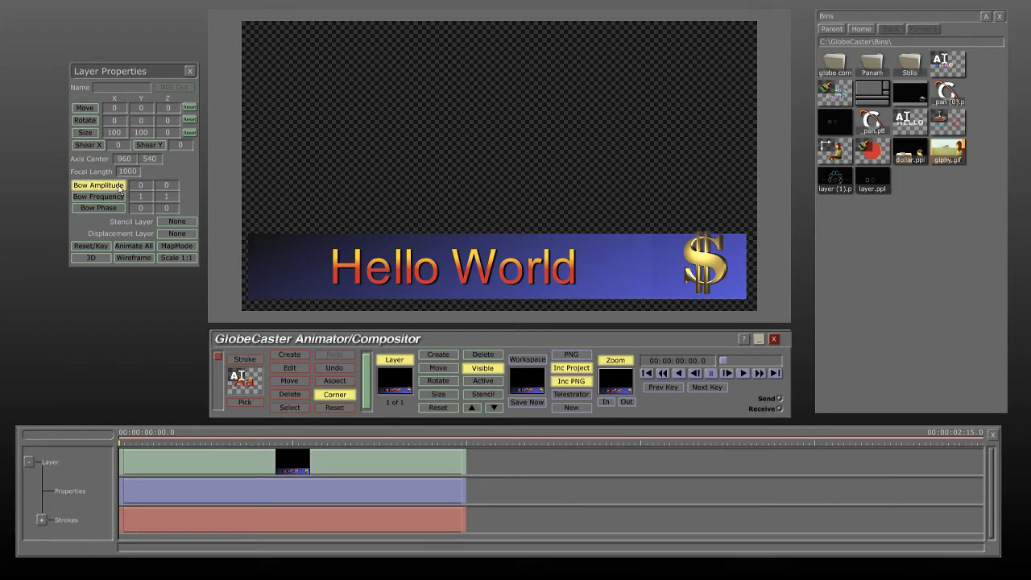
Bend the layer into waves with bow amplitude about -1000 and -496, first bow frequency 9 and first bow phase 8.
drag(292, 190, 635, 60)
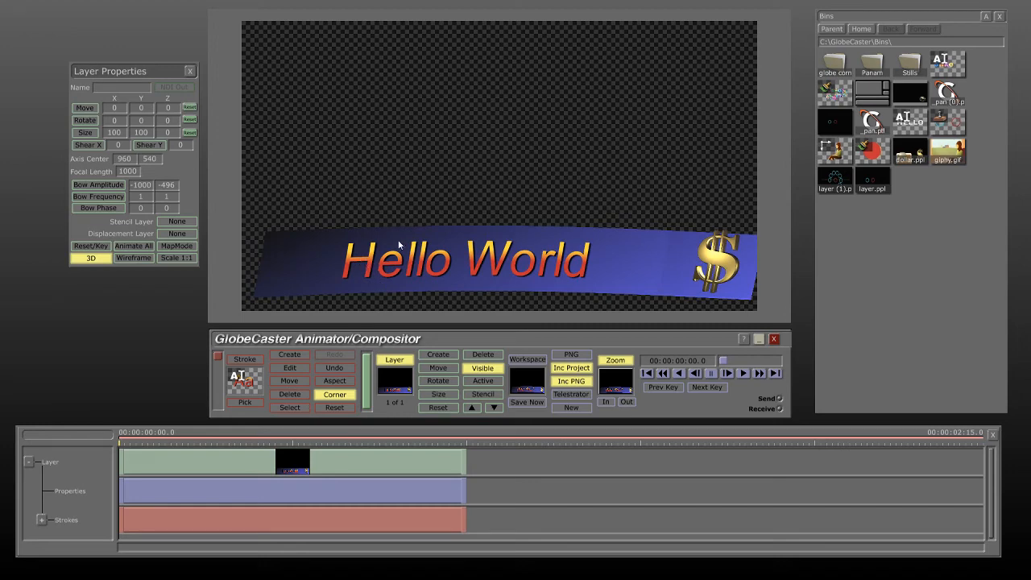
click(98, 195)
drag(337, 166, 359, 143)
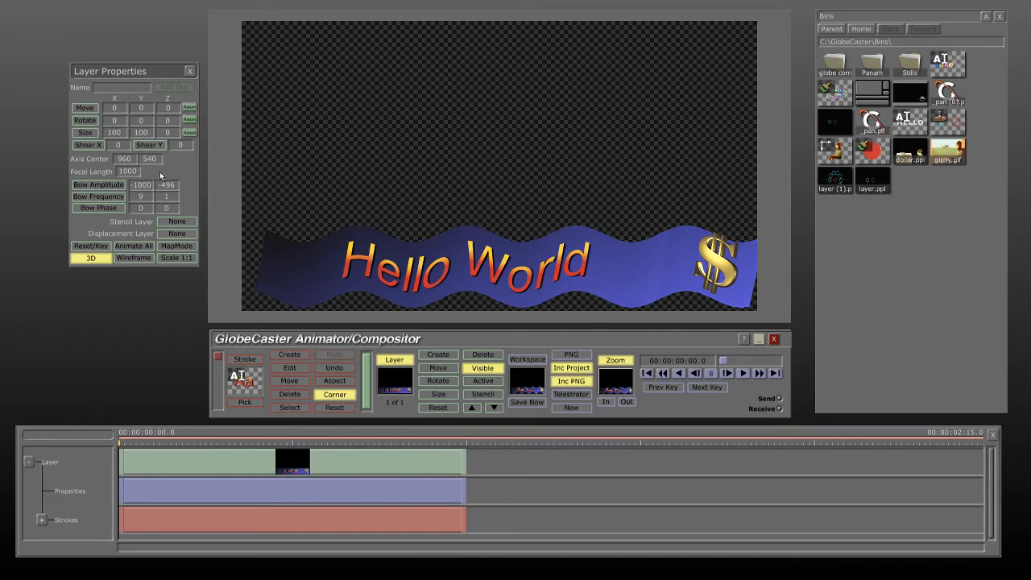
click(107, 210)
drag(329, 177, 451, 201)
drag(723, 360, 778, 360)
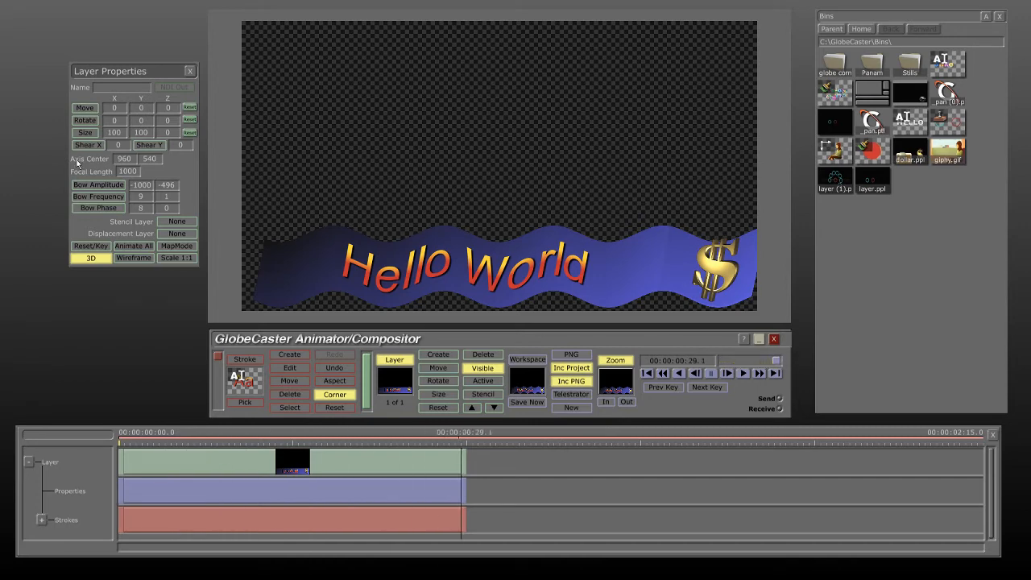
Set the first bow amplitude to 0, try -1000 for the second, and set the second to 0 as well.
mouse_move(151, 186)
mouse_down()
mouse_move(117, 186)
mouse_move(168, 185)
mouse_move(156, 185)
mouse_up()
text(0)
key(Return)
text(-1000)
key(Return)
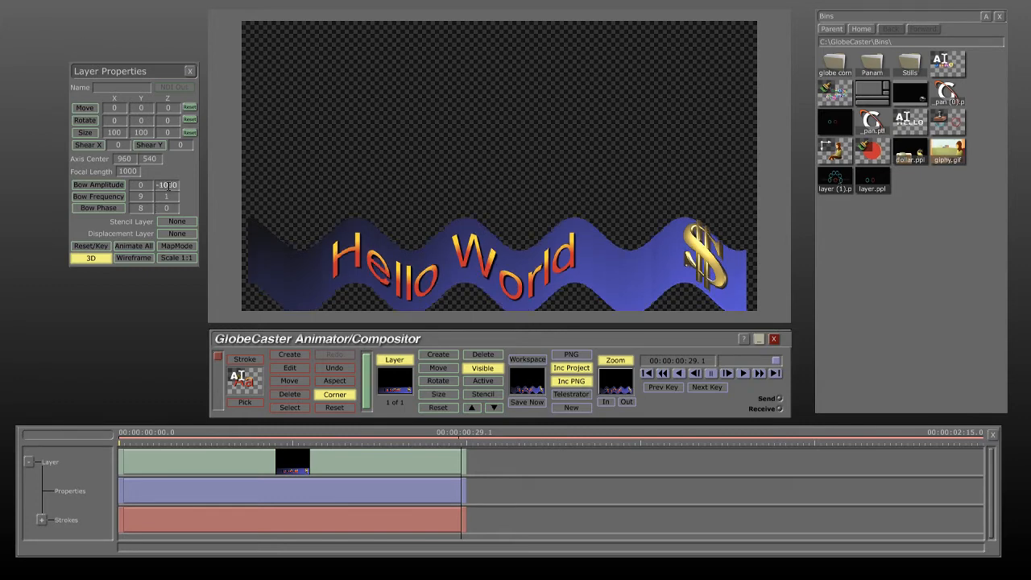
drag(177, 183, 180, 183)
text(0)
key(Return)
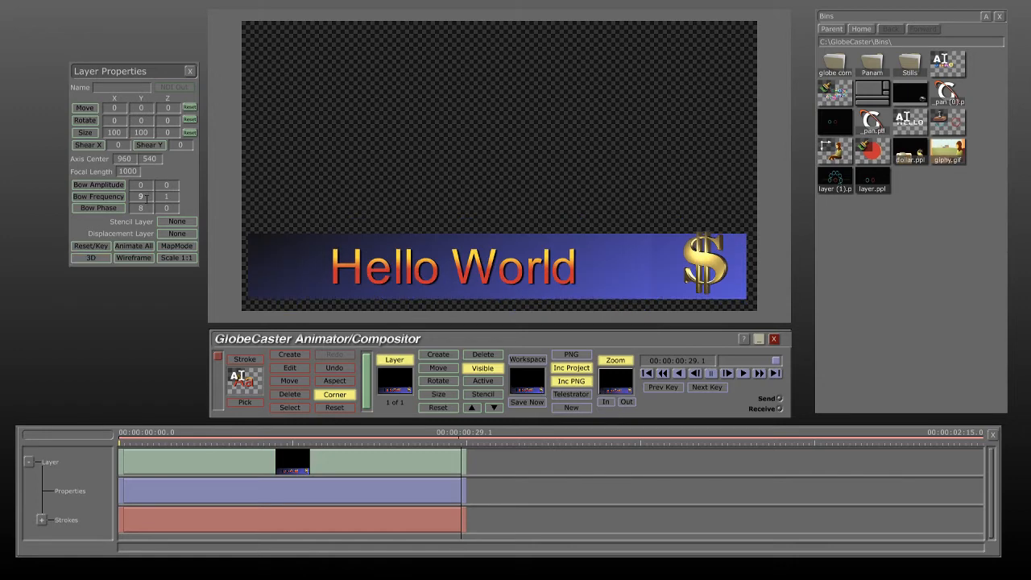
Turn on animation for both bow amplitude values at the start of the timeline.
click(146, 198)
drag(775, 361, 723, 361)
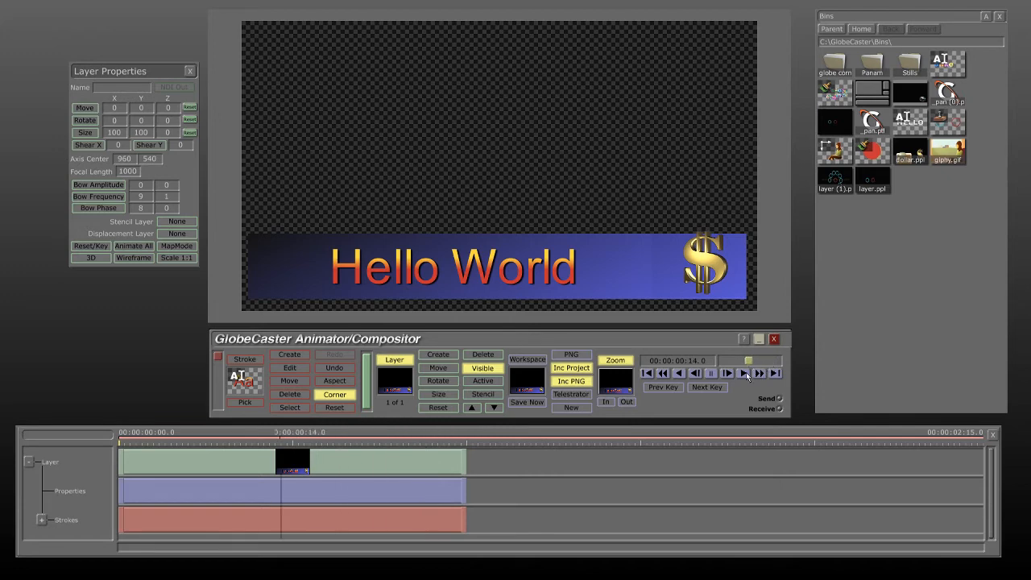
right_click(144, 186)
click(143, 189)
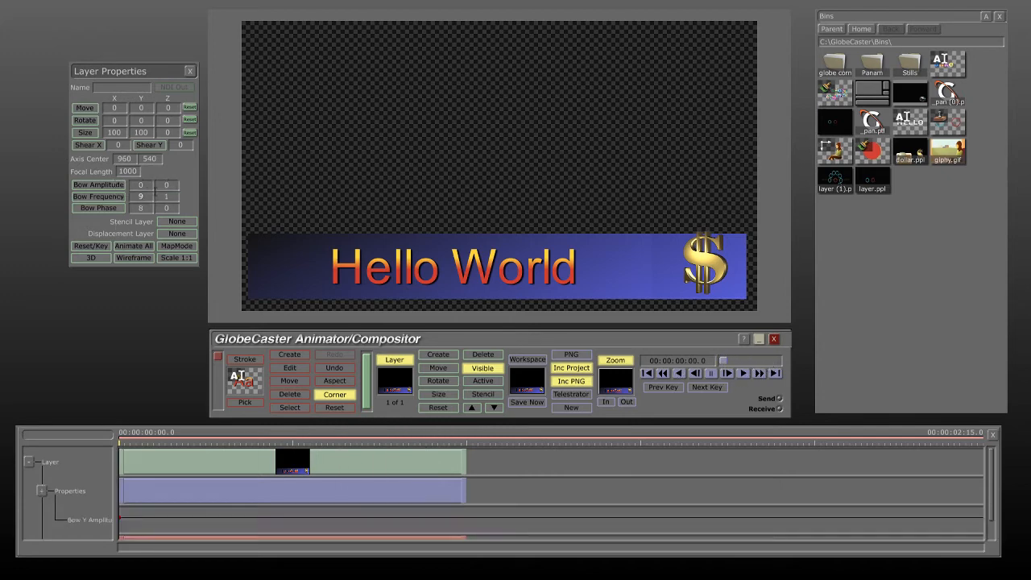
right_click(166, 184)
click(168, 183)
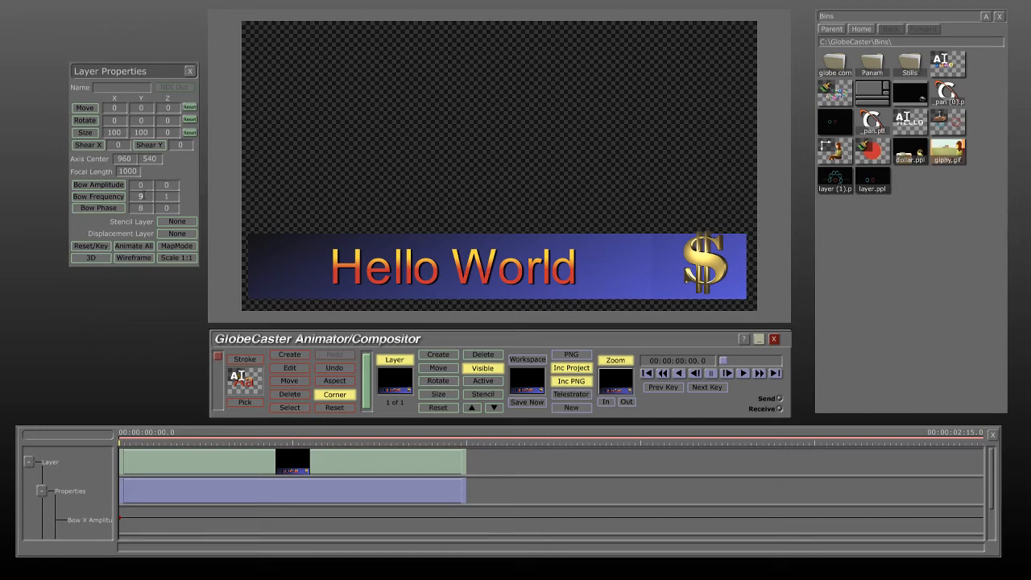
Turn on animation for both bow frequency and both bow phase values.
right_click(144, 198)
click(144, 198)
right_click(166, 197)
click(168, 197)
right_click(145, 210)
click(145, 210)
right_click(166, 209)
click(168, 210)
At 00:00:00:29.1, set bow amplitude to about -344 and -396, first frequency 15 and first phase -11, and preview the wave.
drag(728, 359, 775, 360)
drag(542, 182, 449, 76)
click(98, 197)
drag(261, 196, 350, 180)
drag(253, 195, 370, 226)
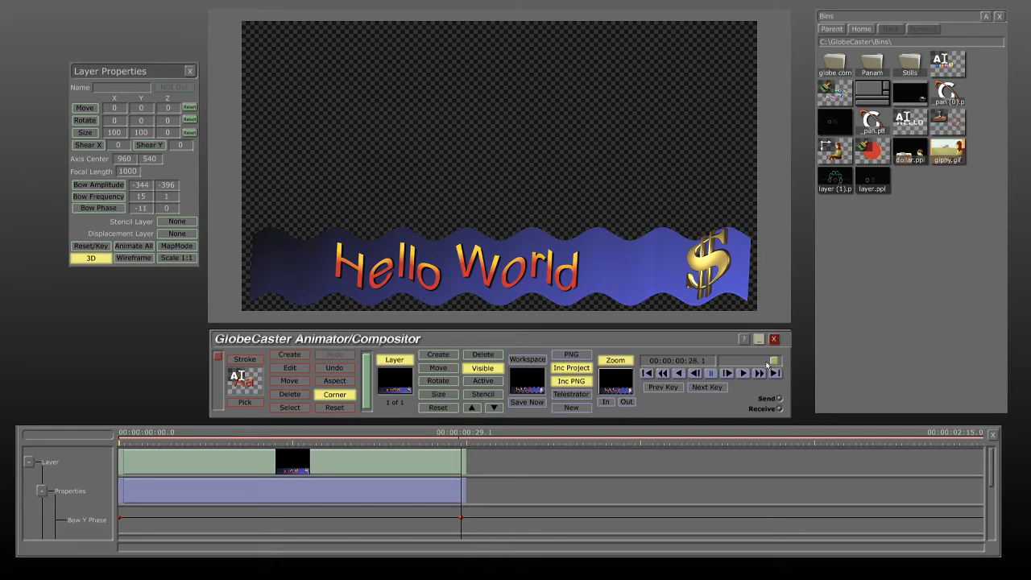
drag(775, 361, 662, 363)
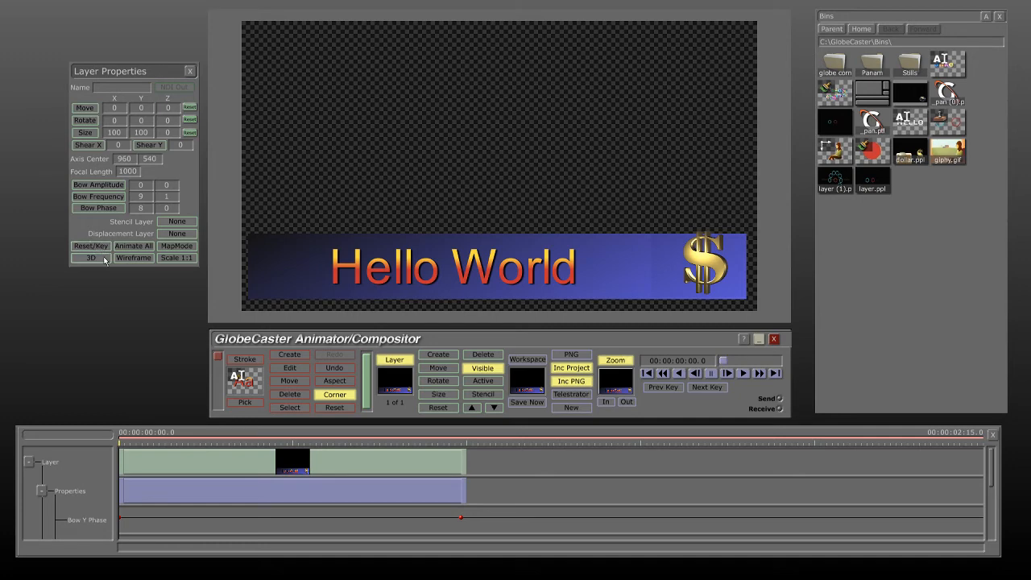
click(726, 372)
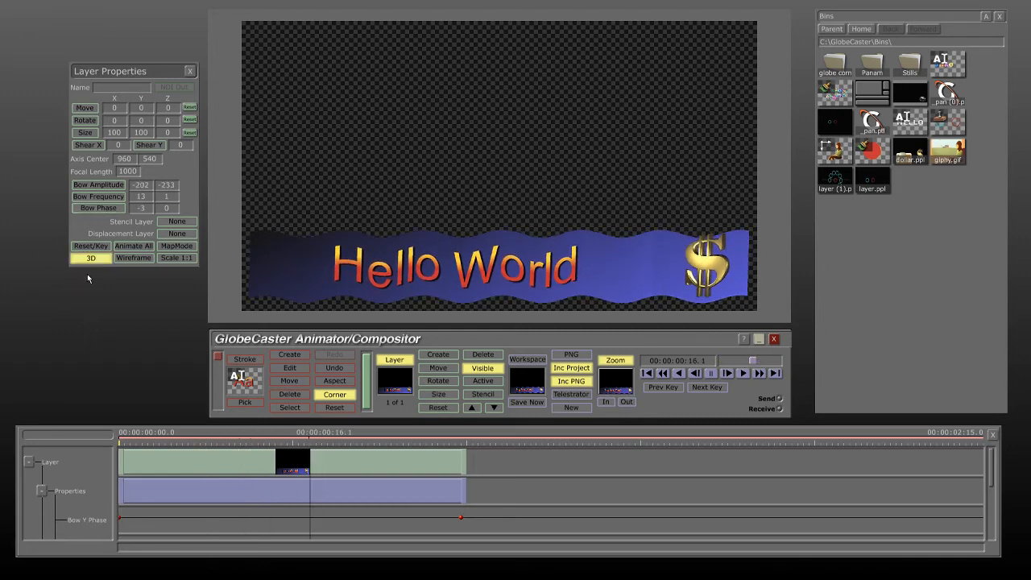
Try wireframe mode by setting the first bow phase to 34 and moving the layer to about -26, -22, and reset the layer's properties.
click(134, 258)
drag(463, 152, 500, 118)
drag(442, 170, 495, 143)
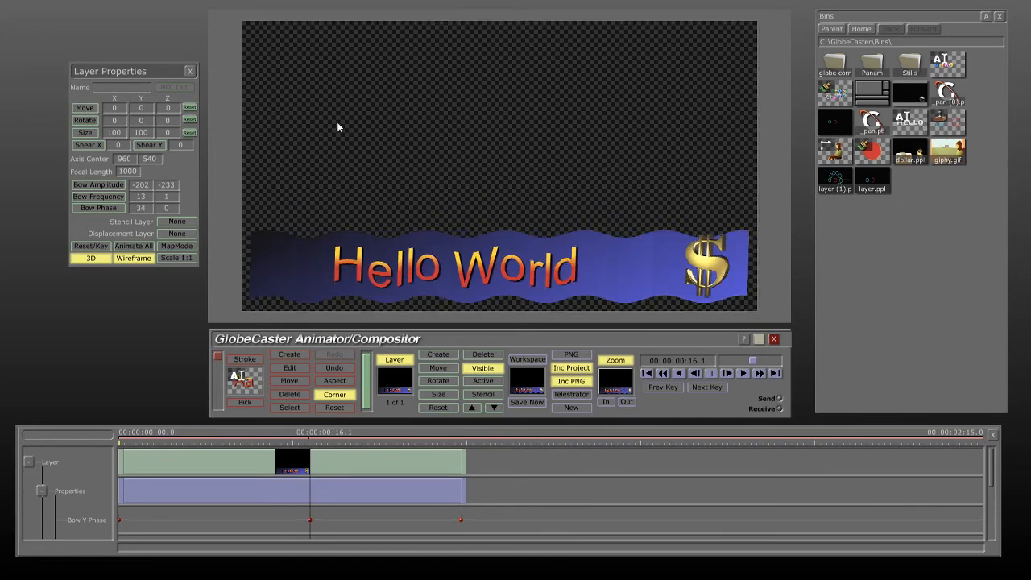
drag(341, 126, 456, 143)
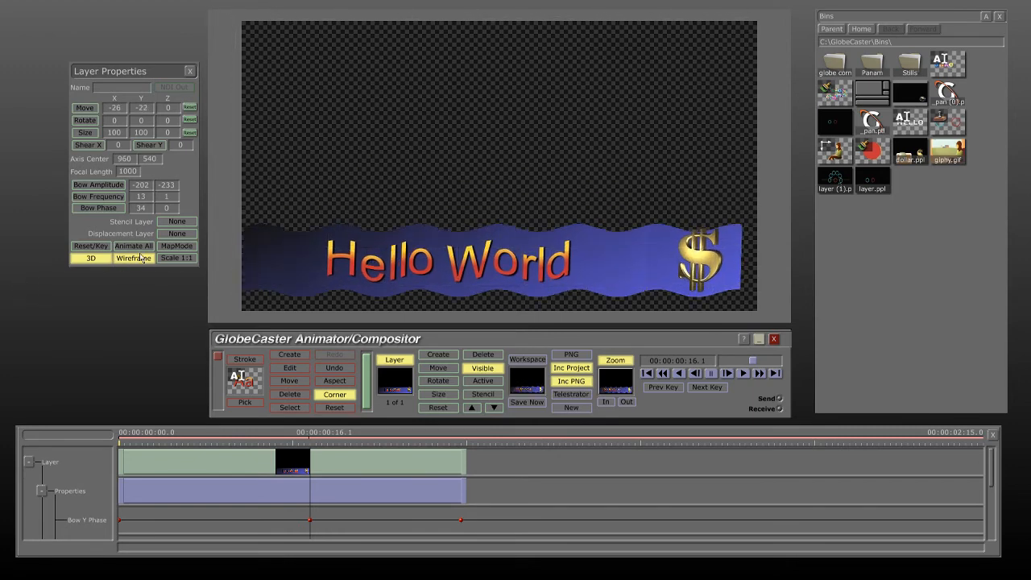
click(177, 258)
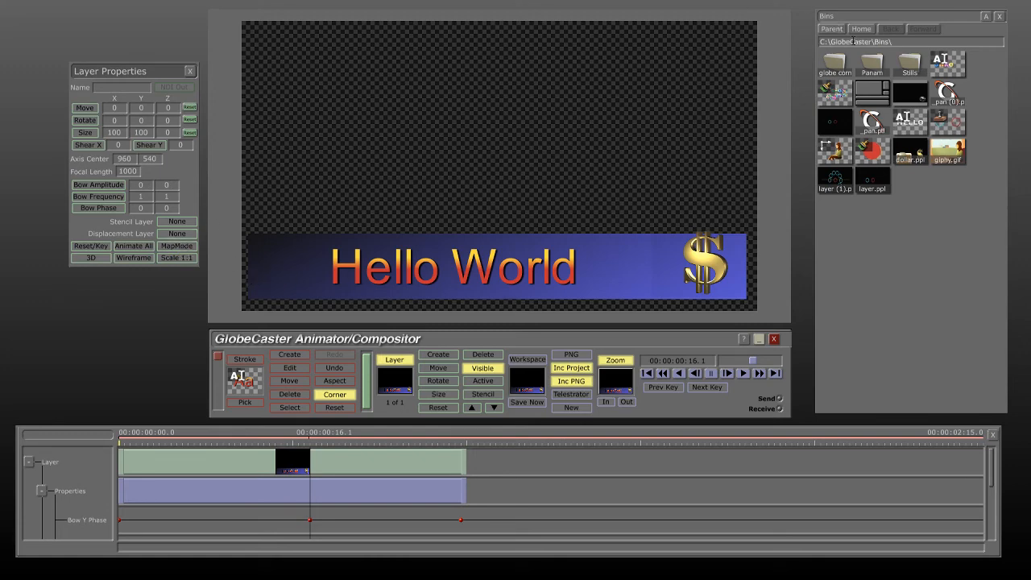
Collapse the Hello World layer's tracks and create a second layer, selecting it in the timeline.
click(28, 461)
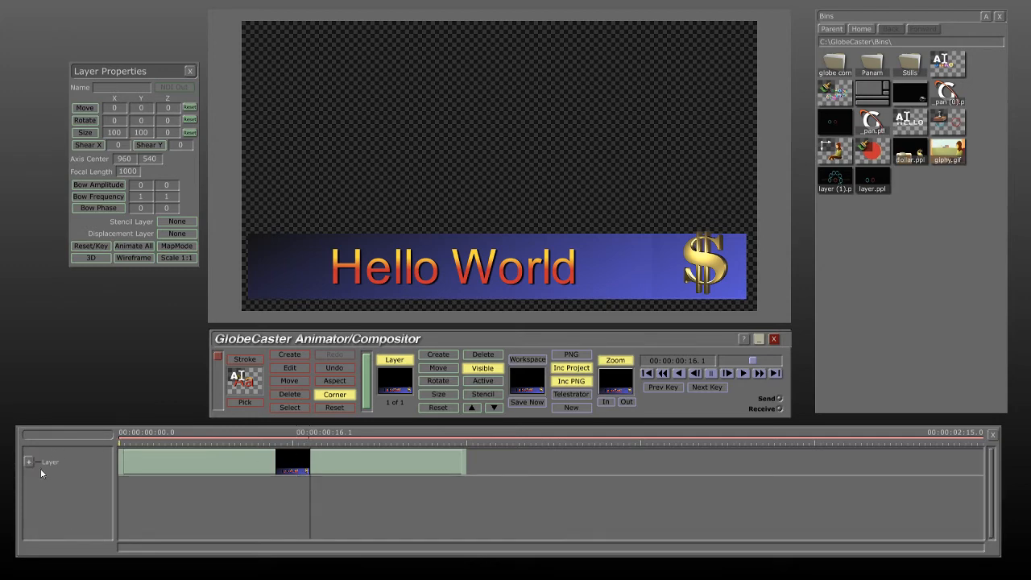
click(438, 355)
click(346, 489)
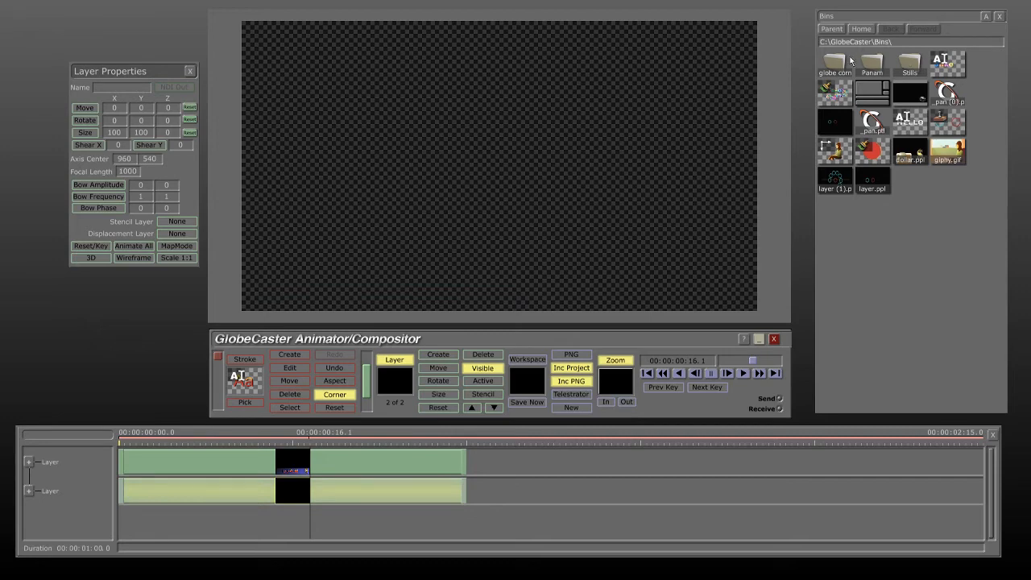
Place the glass buildings photo from the Stills Manmade bin on the new layer and extend the timeline to fit.
double_click(908, 61)
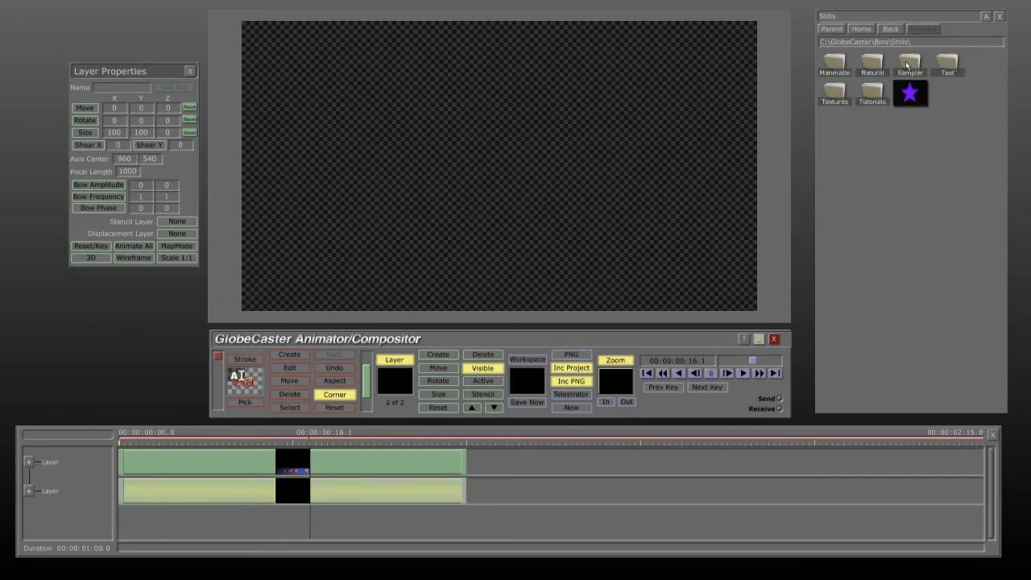
double_click(908, 63)
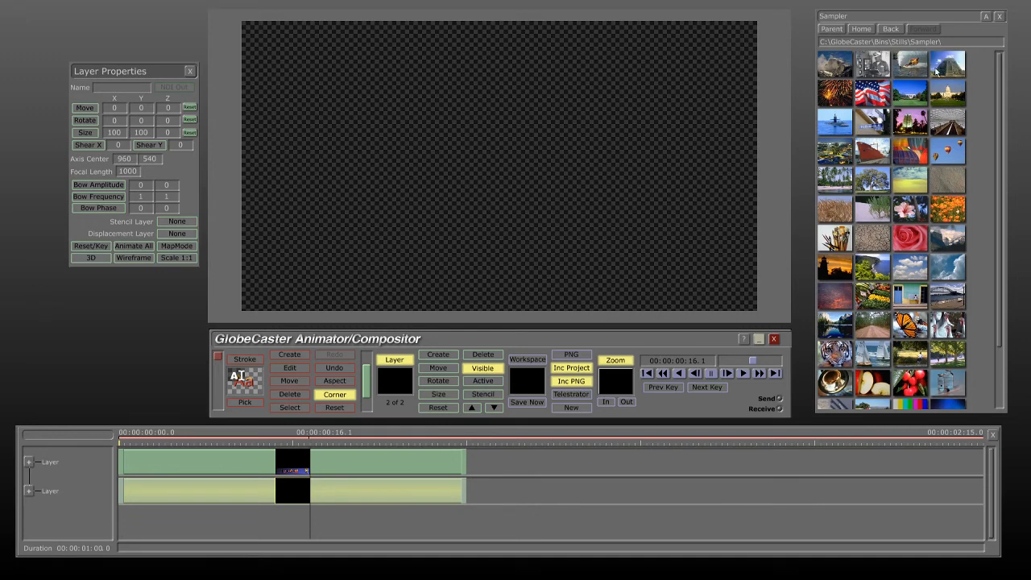
click(831, 29)
double_click(842, 60)
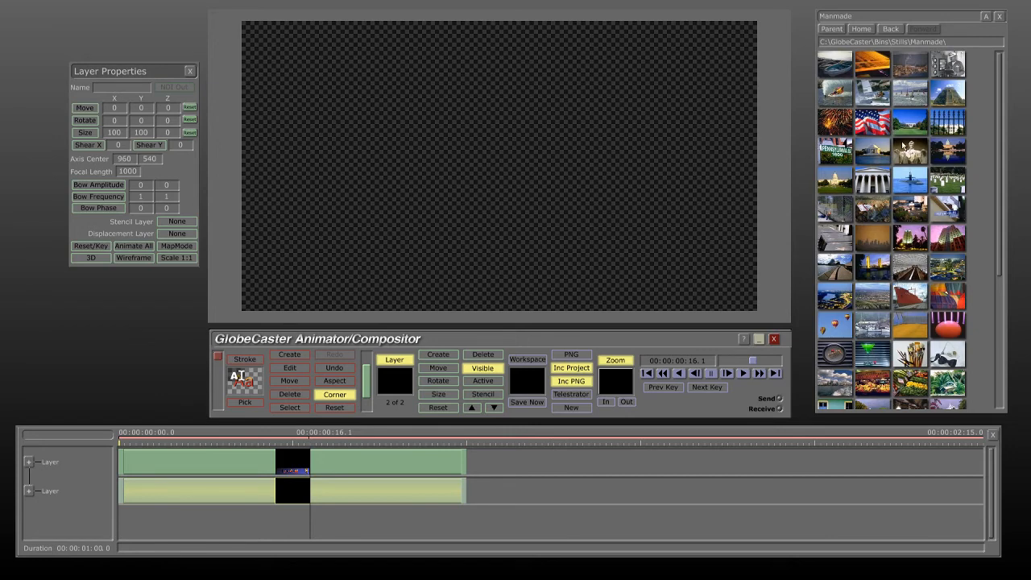
scroll(902, 113, down, 2)
scroll(894, 149, down, 5)
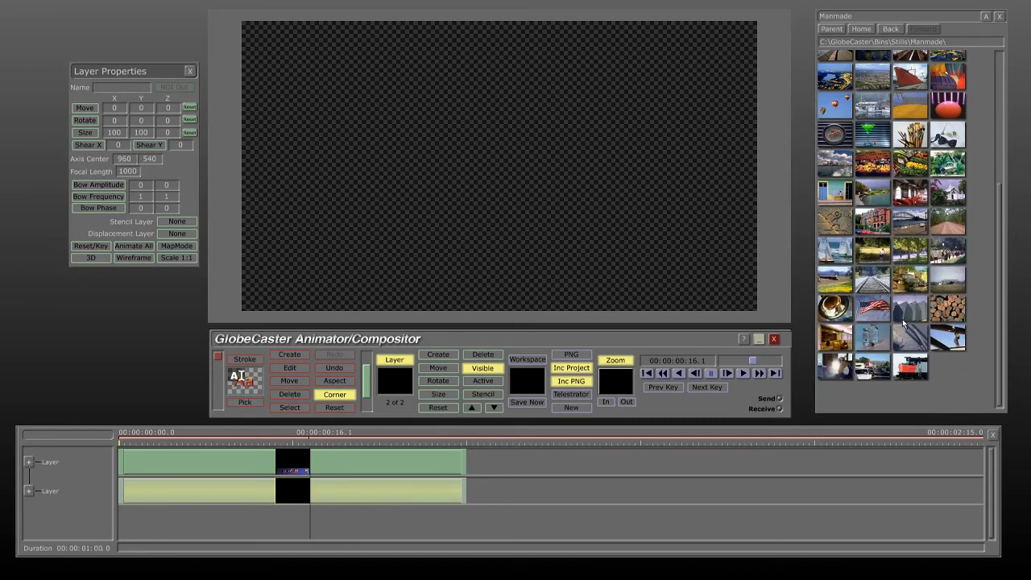
drag(903, 323, 532, 202)
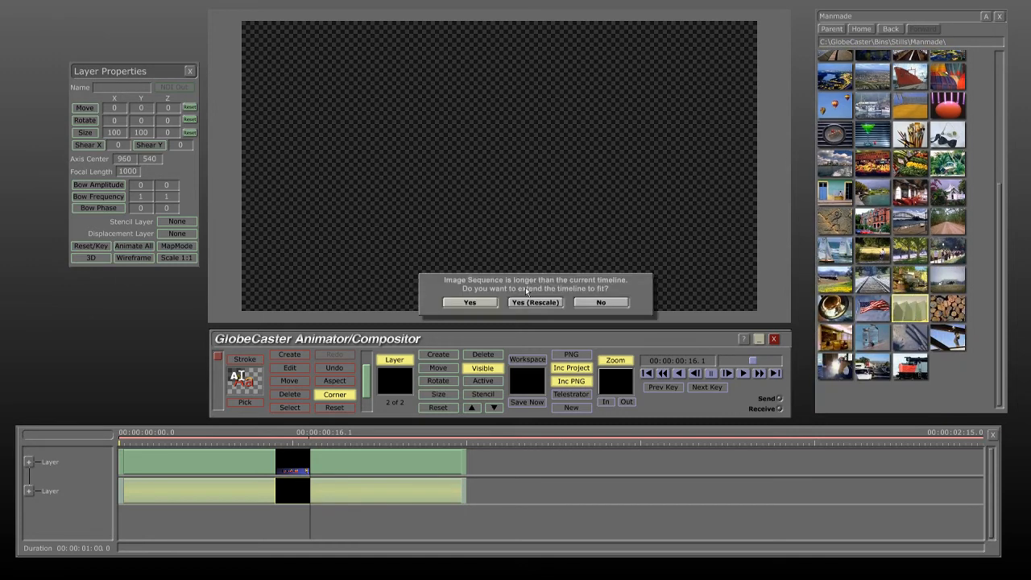
click(475, 302)
Enlarge the buildings photo to about 2382 × 1608 with its aspect locked and reposition it to about X 1038, Y 470 to fill the frame.
right_click(502, 199)
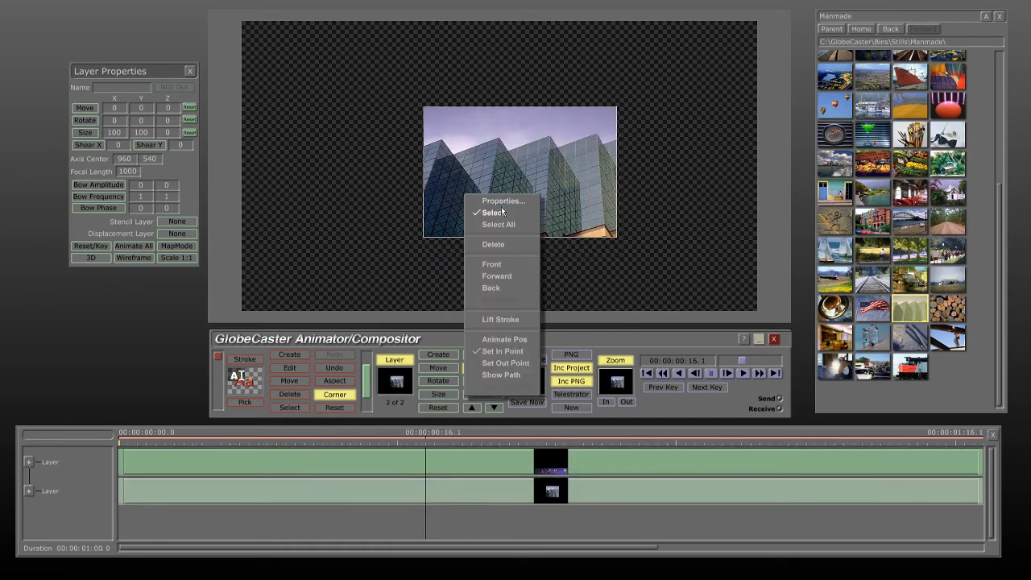
click(500, 203)
drag(47, 87, 66, 97)
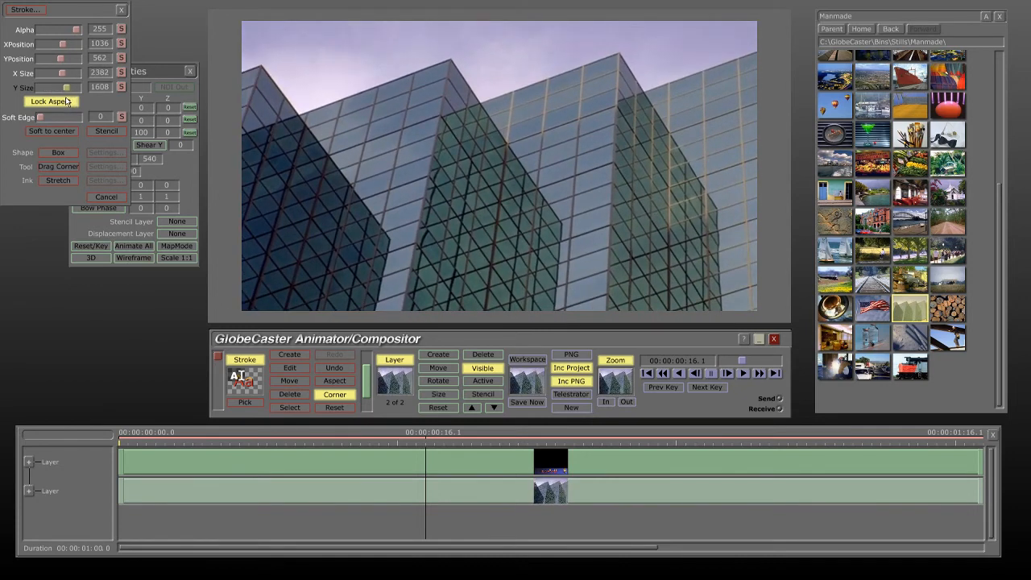
drag(581, 207, 580, 172)
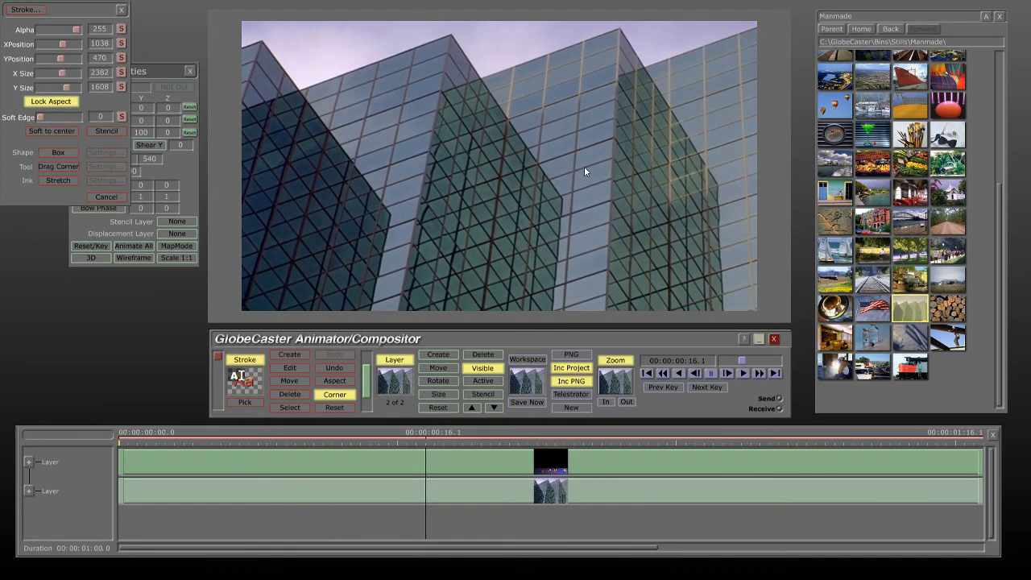
Move the buildings layer above the Hello World layer in the timeline's layer list.
click(281, 495)
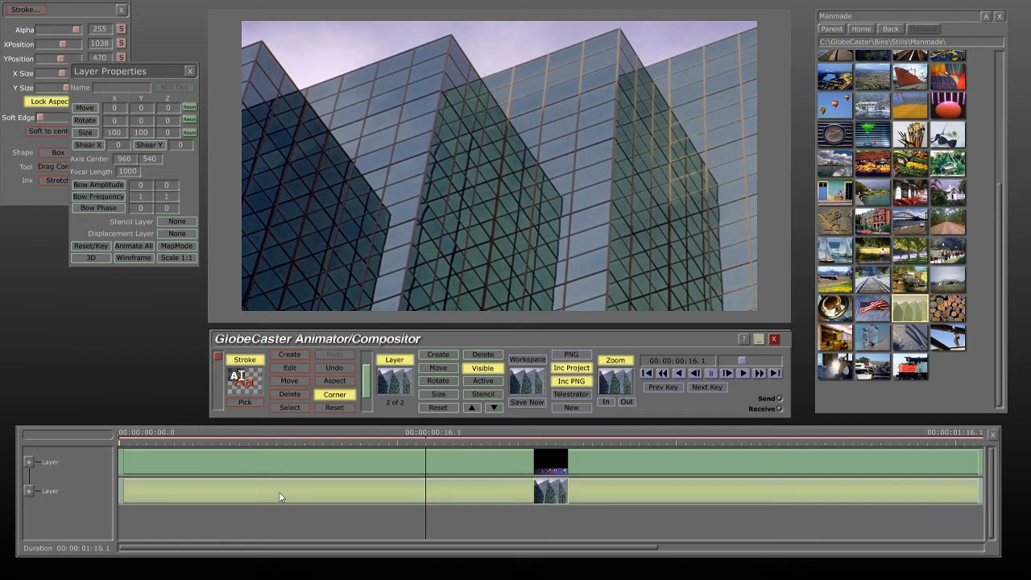
click(472, 408)
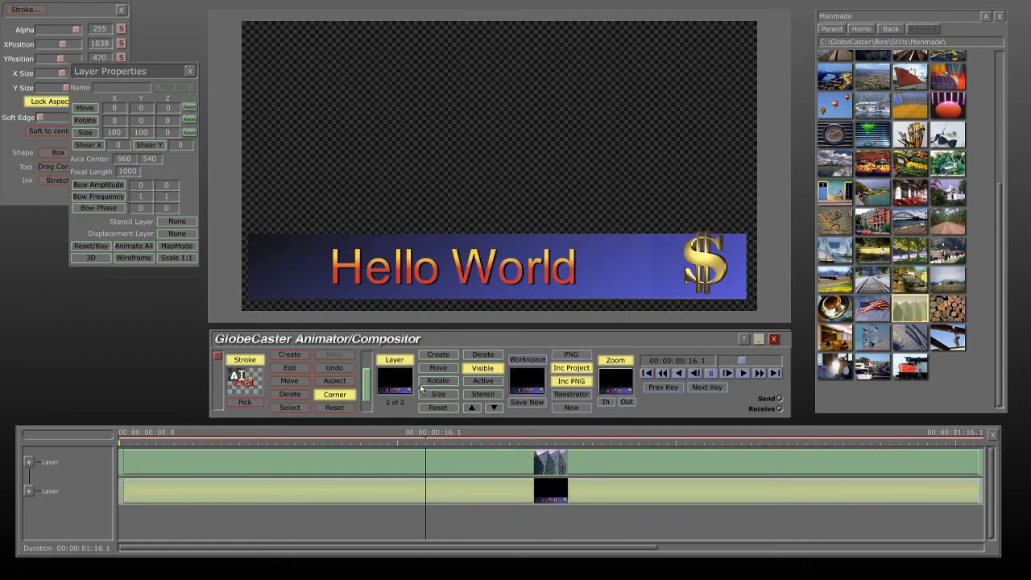
Close the stroke properties, enable MapMode for the Hello World layer and show all layers together.
click(122, 10)
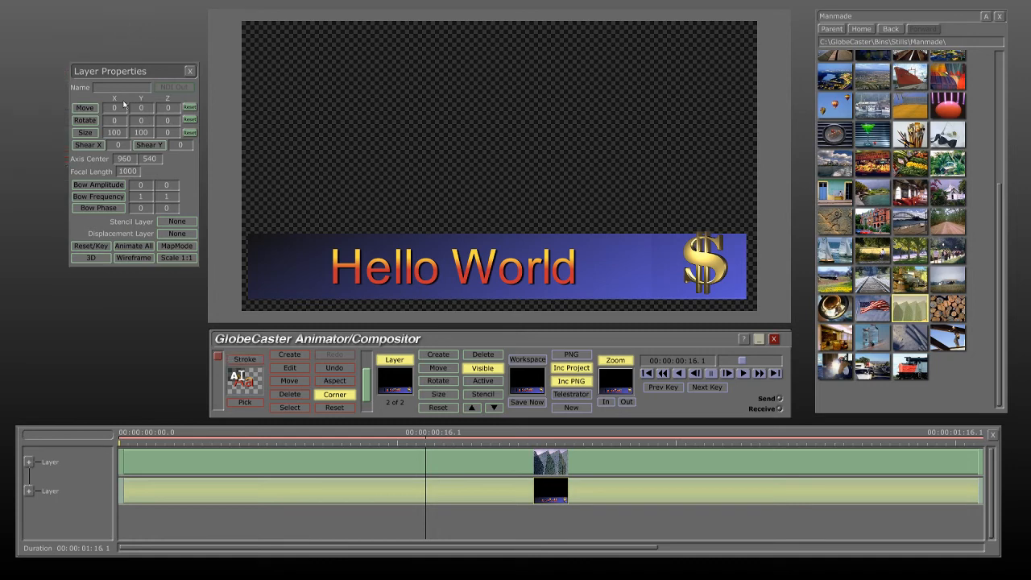
click(173, 246)
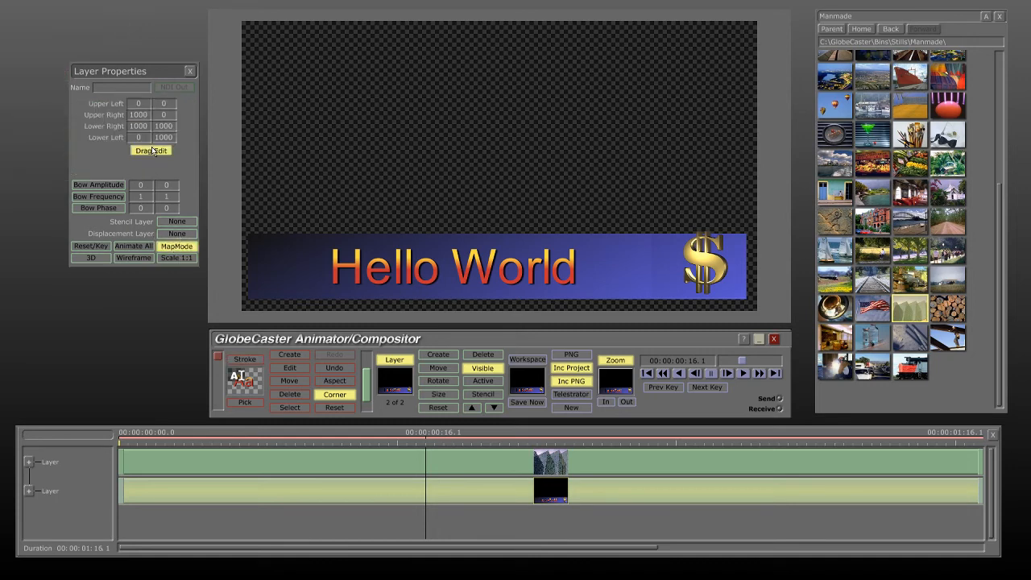
click(483, 381)
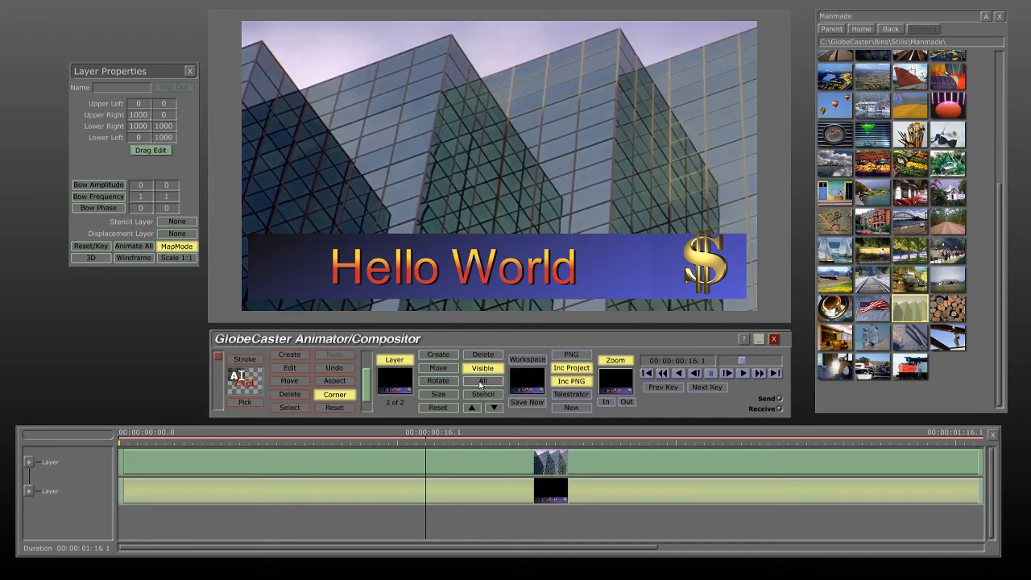
Pin the Hello World layer's corners onto the middle building's face with 3D Wireframe on, upper left about 676, 624 and lower left about 614, 887.
drag(253, 281, 377, 214)
click(143, 260)
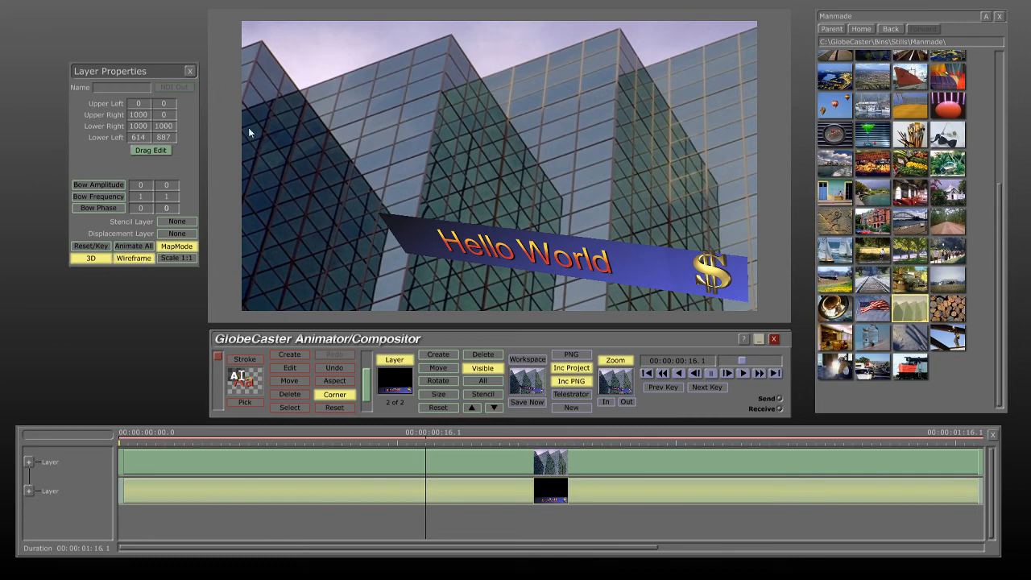
drag(289, 84, 469, 251)
drag(739, 122, 538, 316)
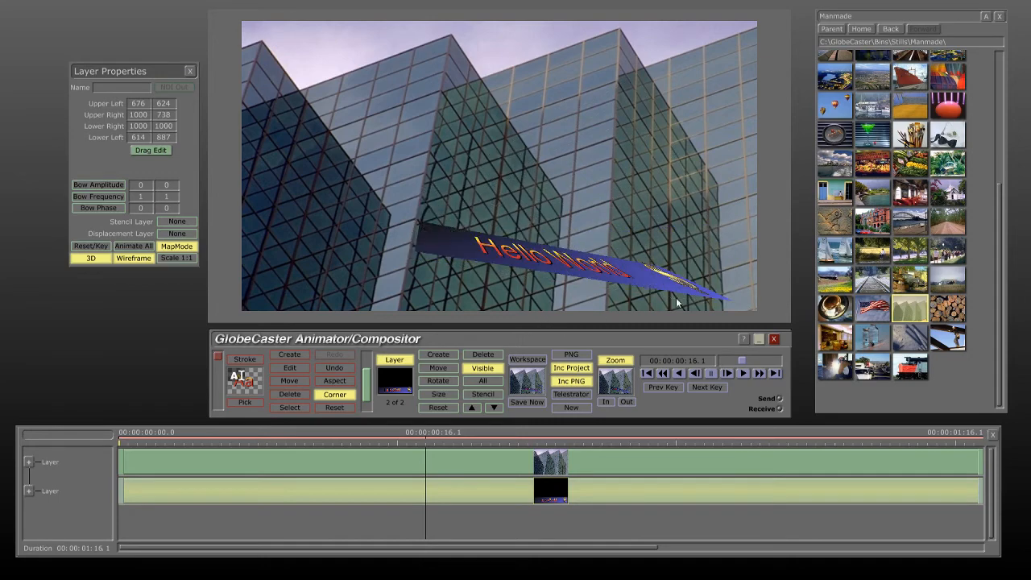
drag(747, 306, 536, 286)
drag(559, 305, 548, 298)
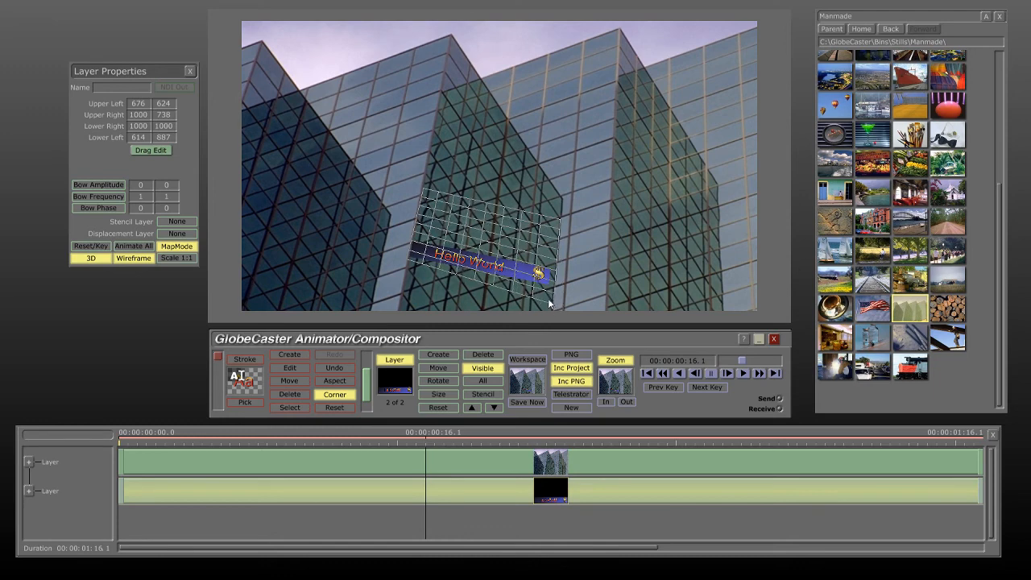
Flatten the pinned banner along the building face, with upper left about 628, 792, upper right about 1000, 720 and lower left about 598, 989.
drag(553, 234, 555, 240)
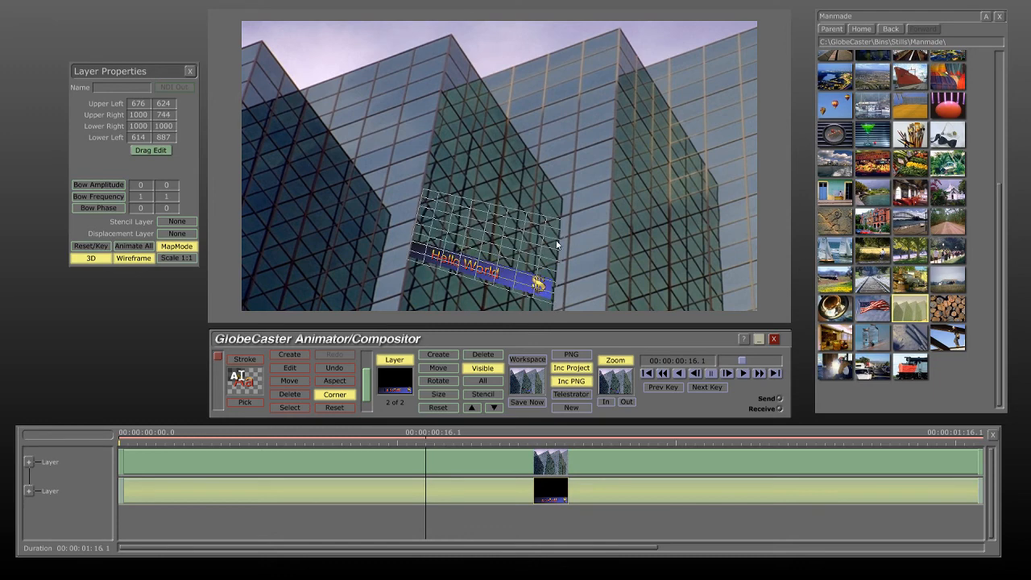
drag(406, 262, 402, 285)
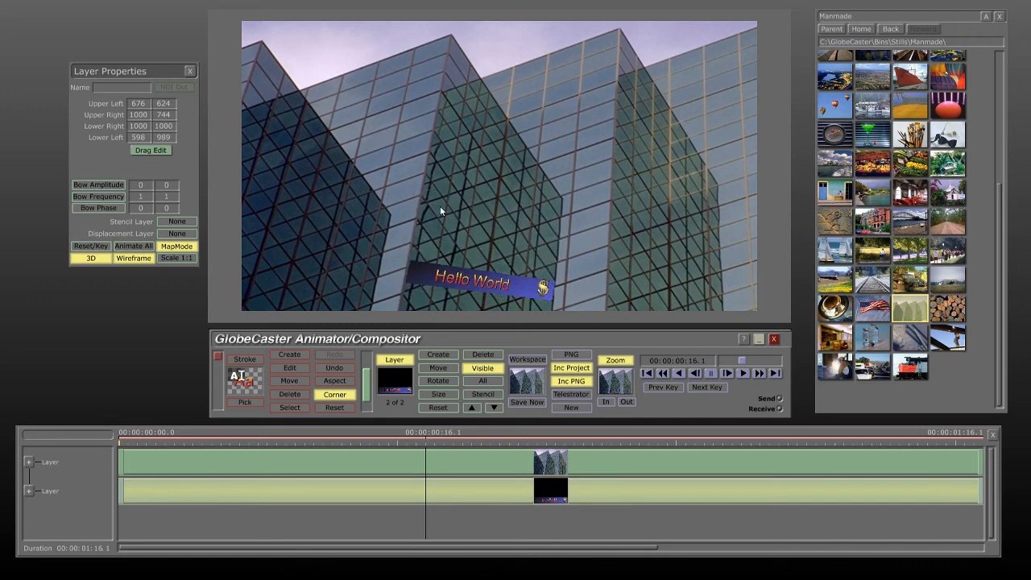
drag(441, 207, 429, 245)
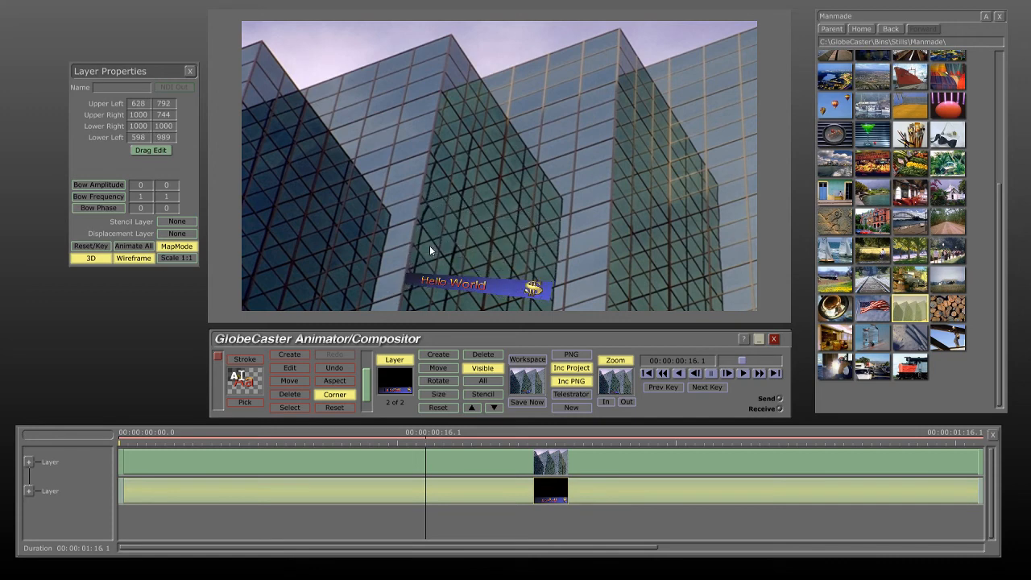
drag(556, 254, 525, 280)
mouse_move(554, 311)
mouse_down()
mouse_move(526, 299)
mouse_move(517, 318)
mouse_move(545, 325)
mouse_up()
drag(522, 273, 549, 241)
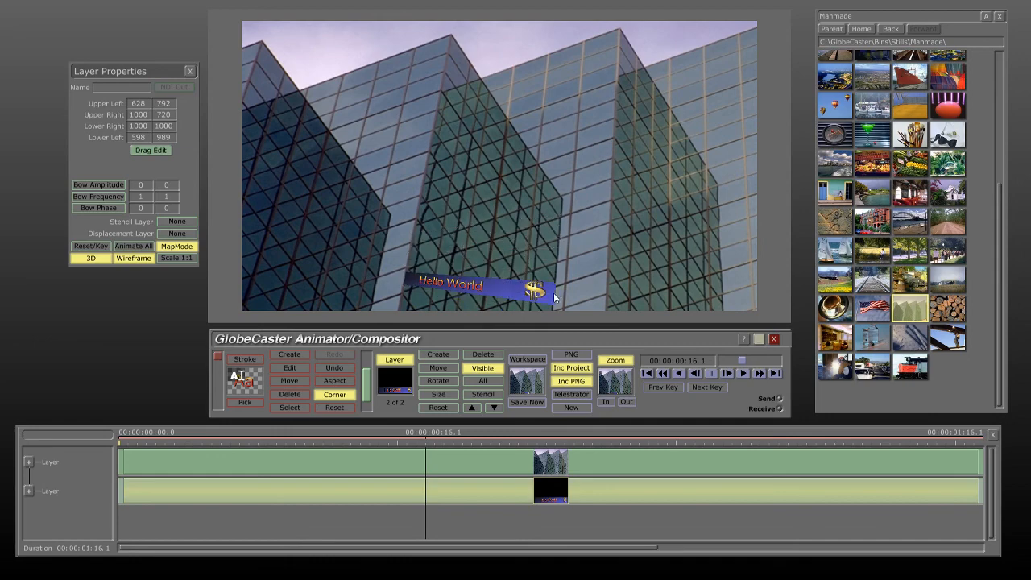
Enlarge the banner's perspective with upper left about 778, 60, upper right about 1000, 686 and lower left about 598, 999, and turn off MapMode.
drag(443, 231, 488, 40)
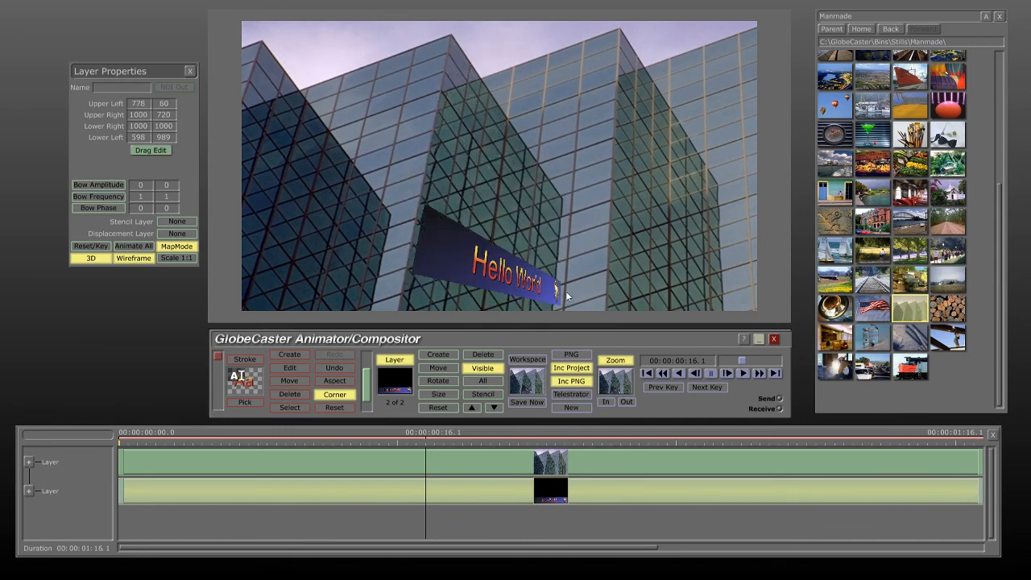
drag(567, 296, 563, 202)
drag(560, 308, 550, 309)
drag(397, 297, 449, 263)
drag(551, 290, 544, 290)
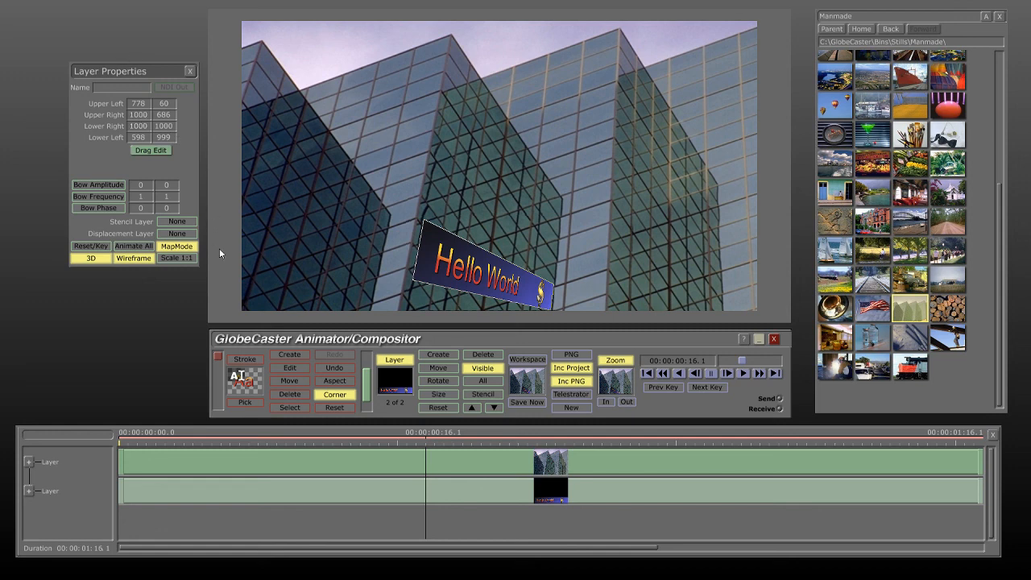
click(165, 247)
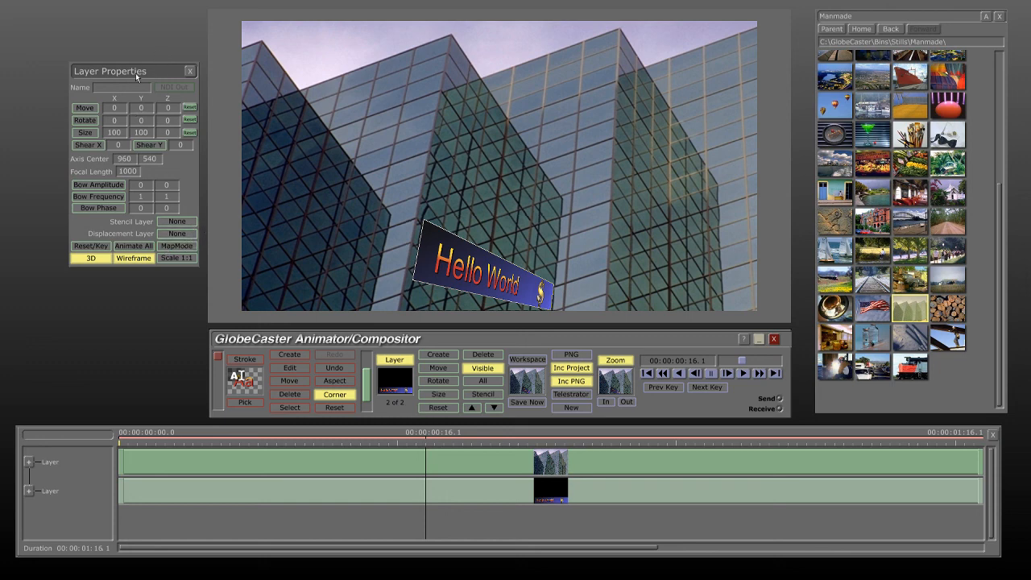
mouse_move(144, 71)
mouse_down()
mouse_move(153, 69)
mouse_move(132, 77)
mouse_up()
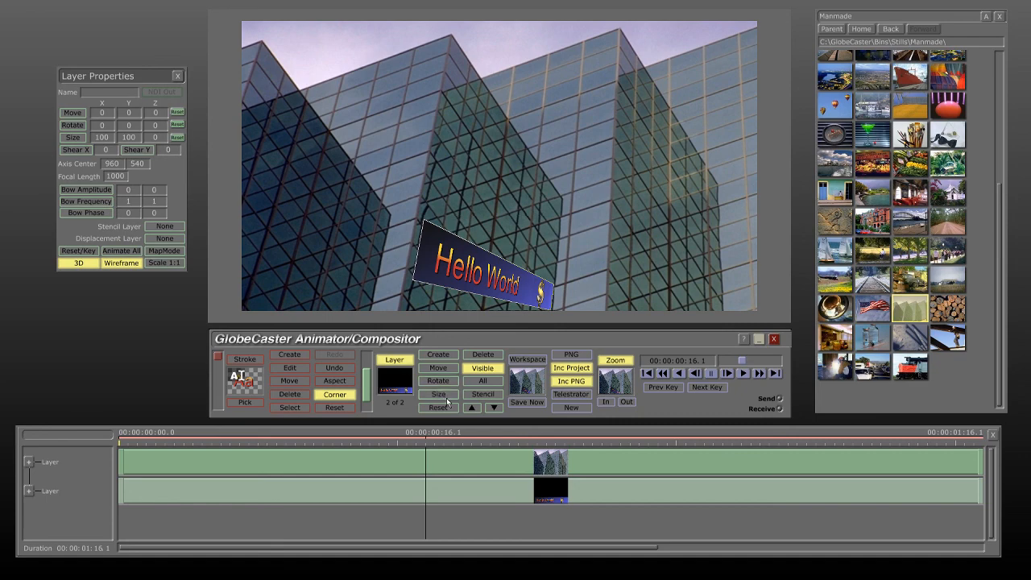
Minimize the Animator/Compositor and reveal the hidden system tray icons on the Windows desktop.
click(757, 339)
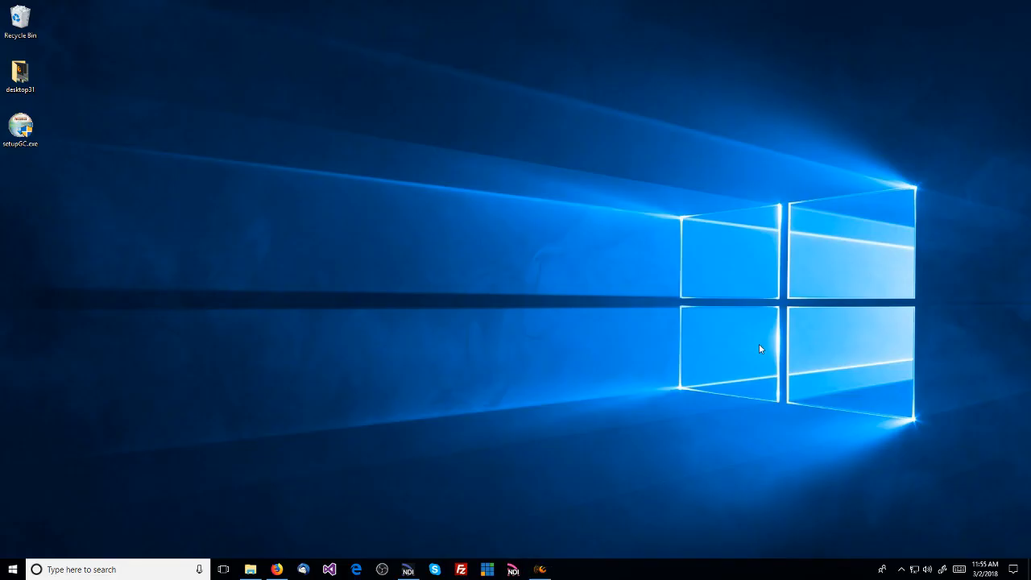
click(902, 570)
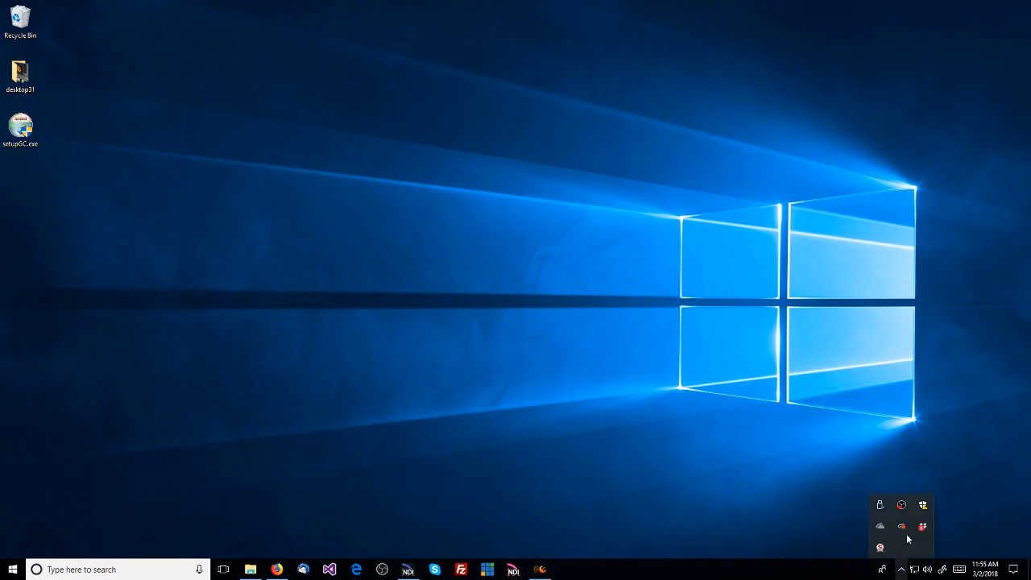